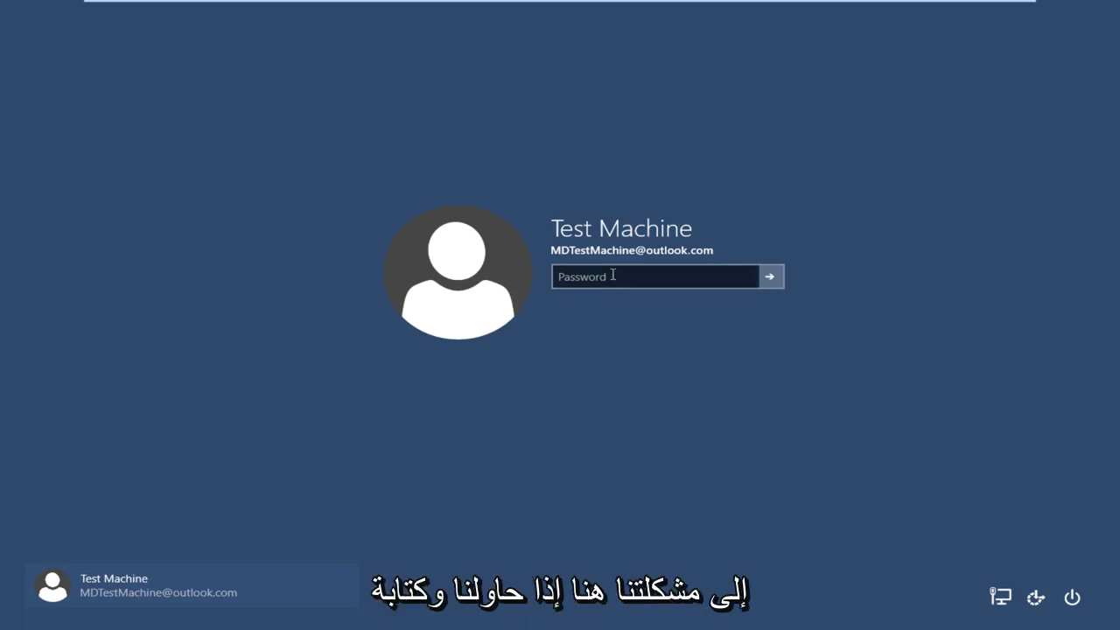
Try the remembered password on the Windows 10 sign-in screen and get 'That password is incorrect'
click(613, 278)
text(123)
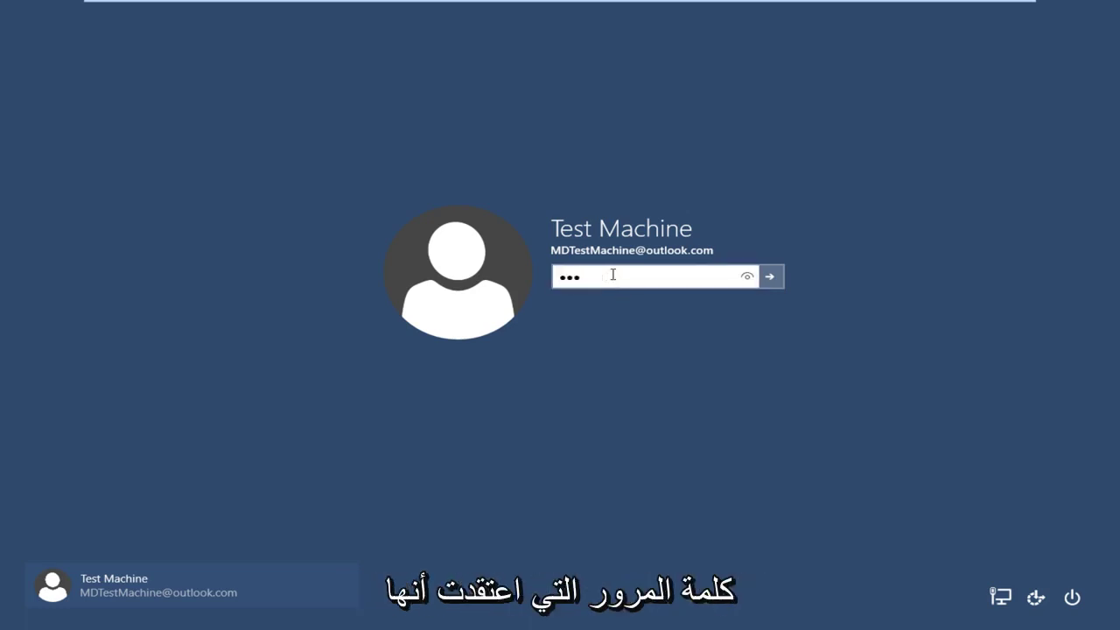
text(45678)
key(Return)
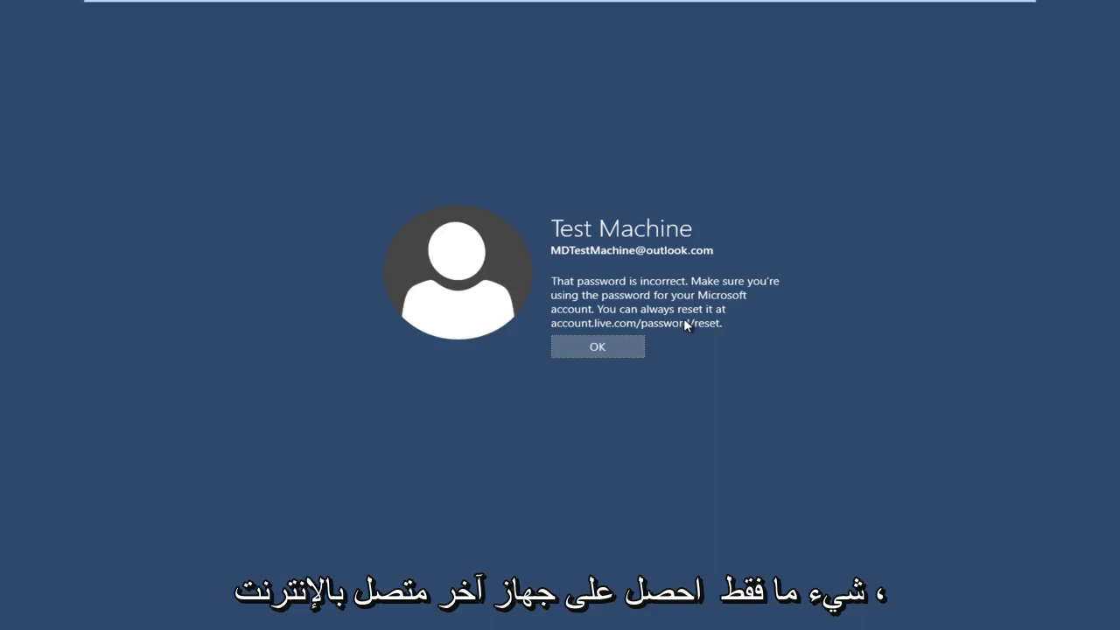
Leave VMware full screen and enter accounts.live.com/password/reset in Chrome's address bar
click(999, 11)
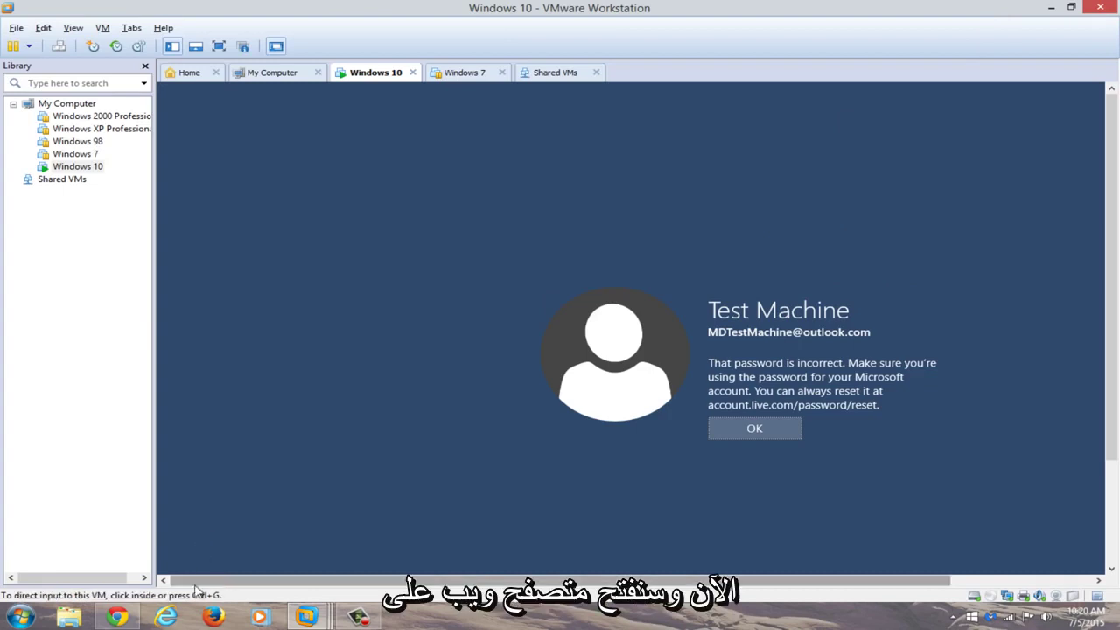
click(121, 617)
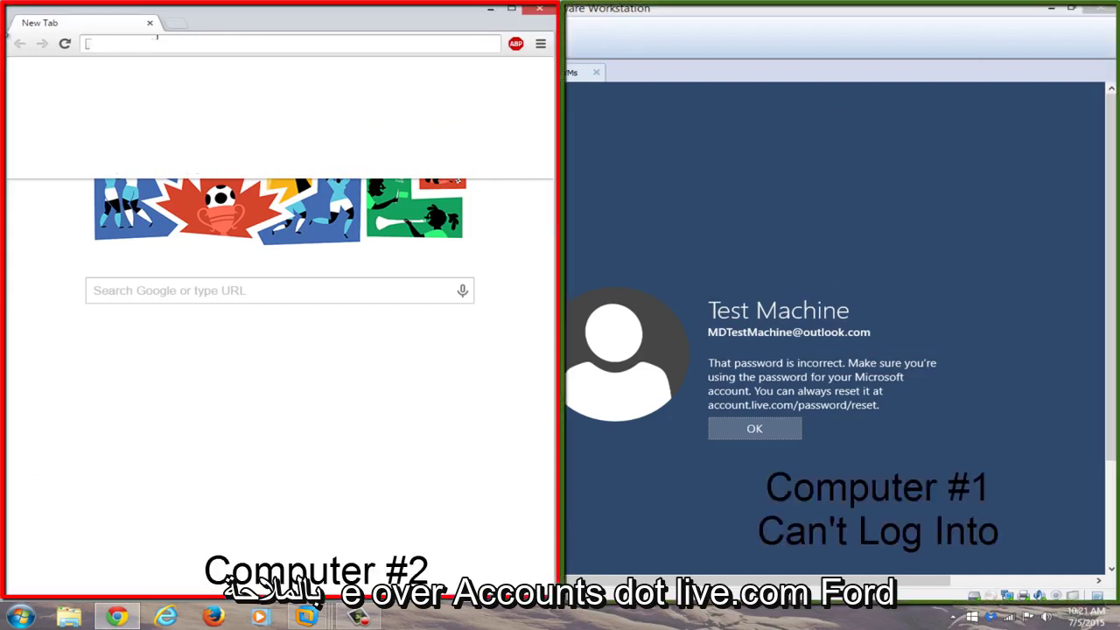
text(accounts.live.com/)
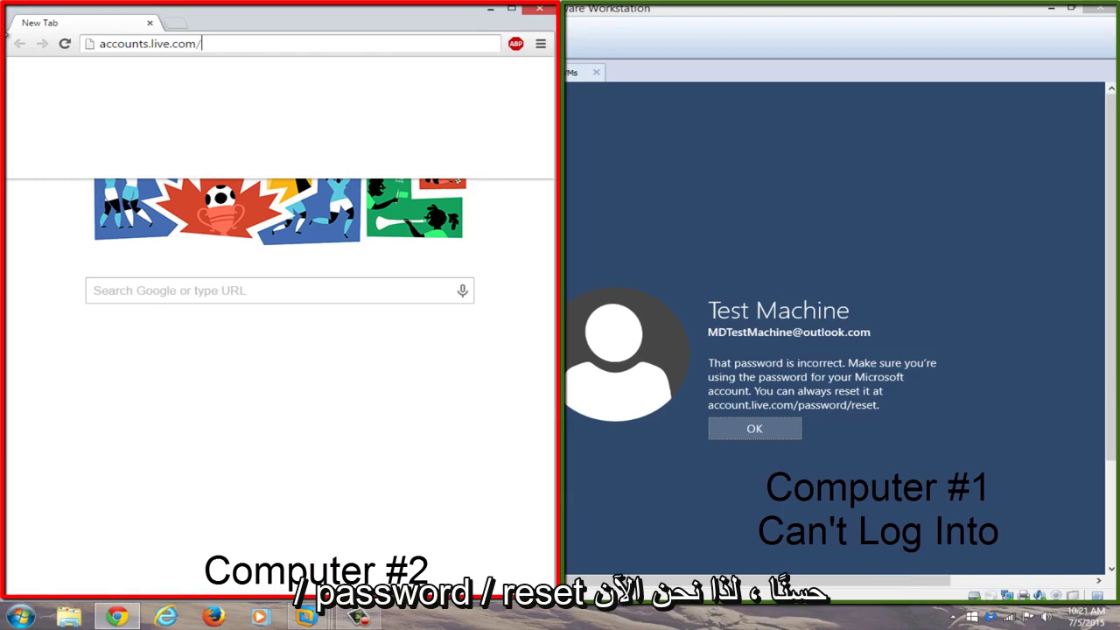
text(password/)
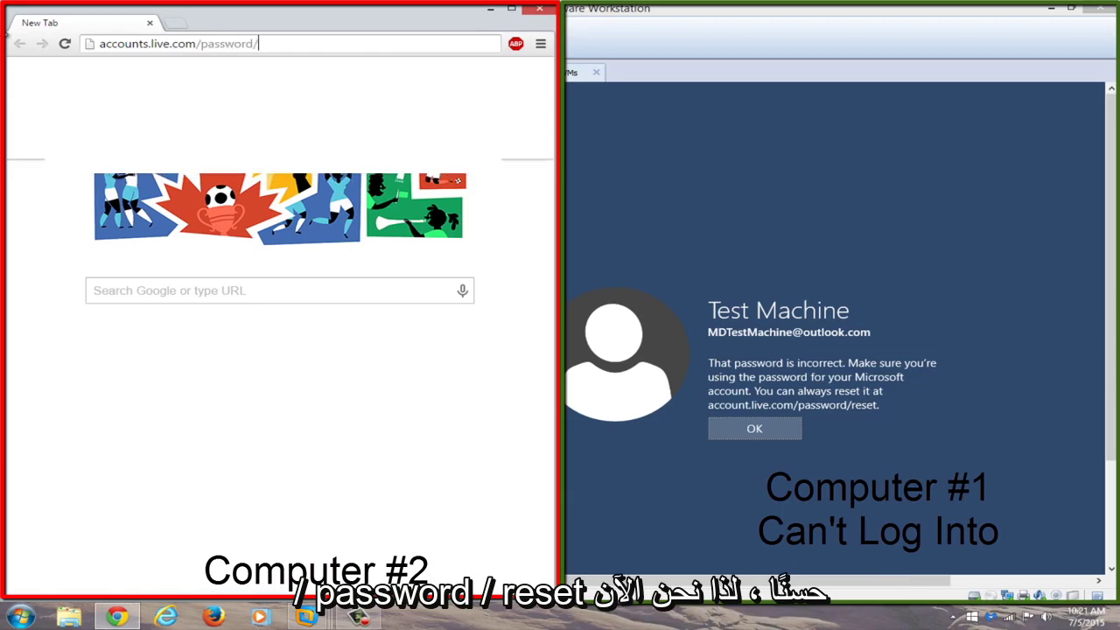
text(reset)
Load the reset page in a maximized Chrome, choose 'I forgot my password' and continue
key(Return)
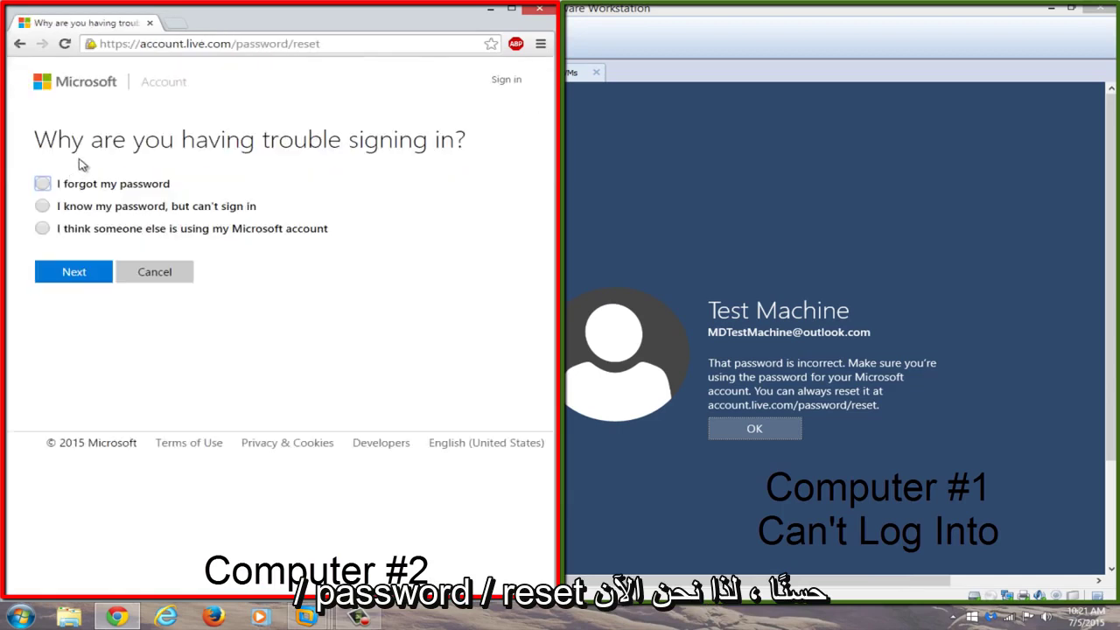
click(511, 8)
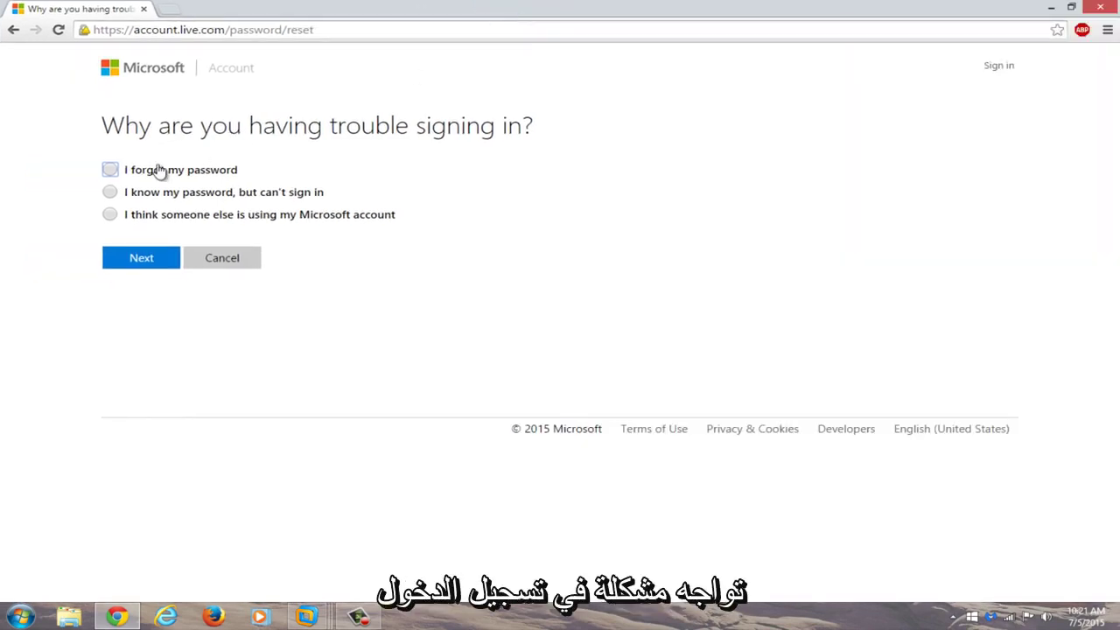
click(112, 171)
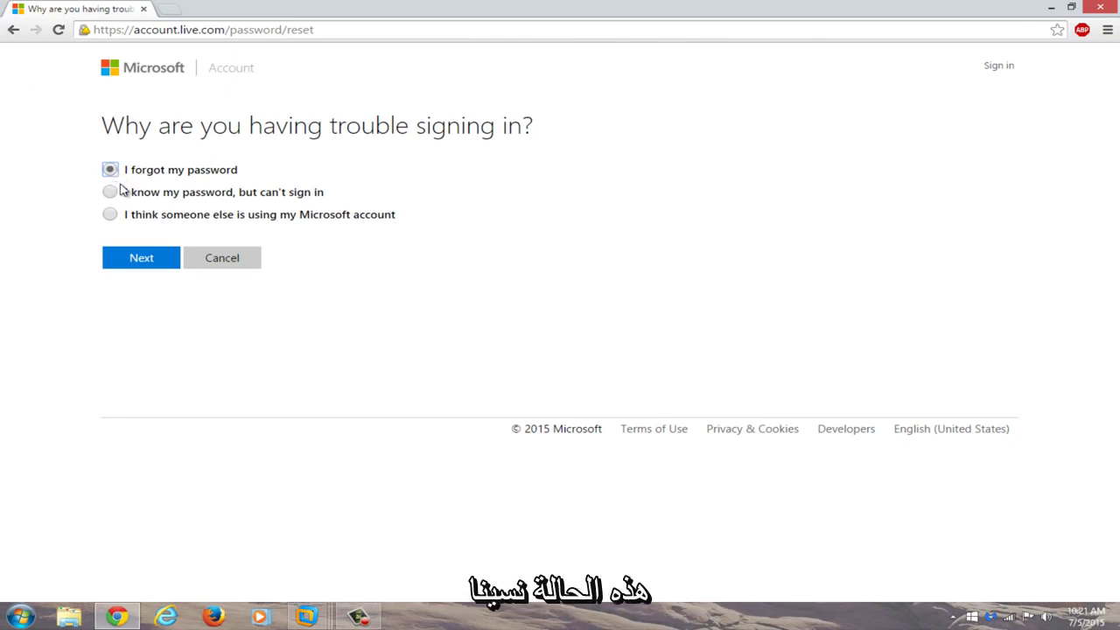
click(137, 262)
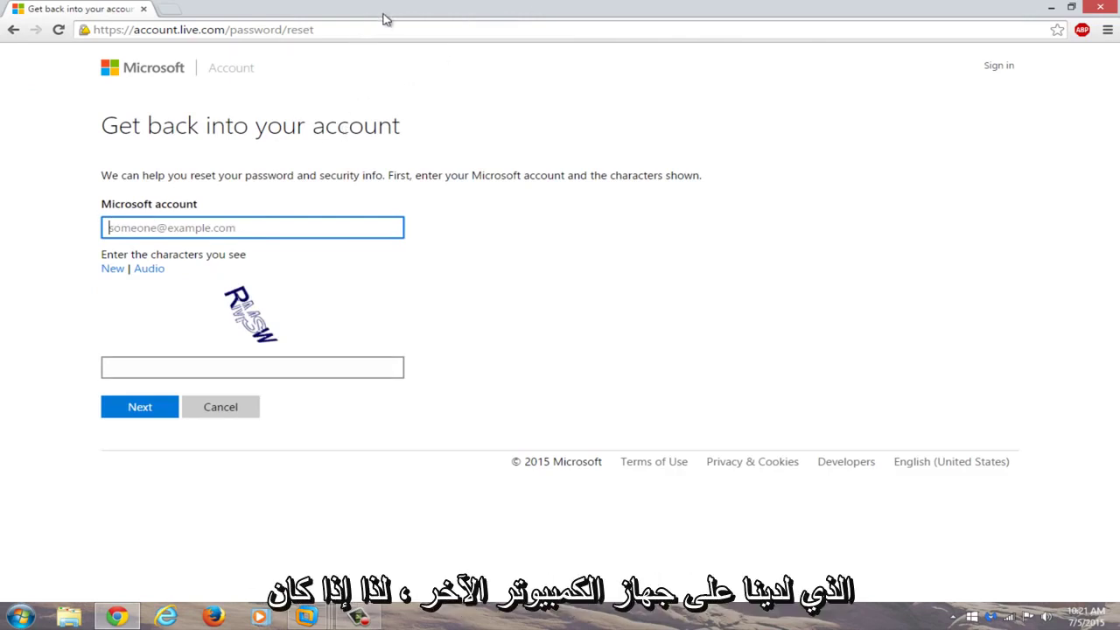
Snap Chrome to the left, fill in the Test Machine account and the captcha characters, and submit
double_click(686, 6)
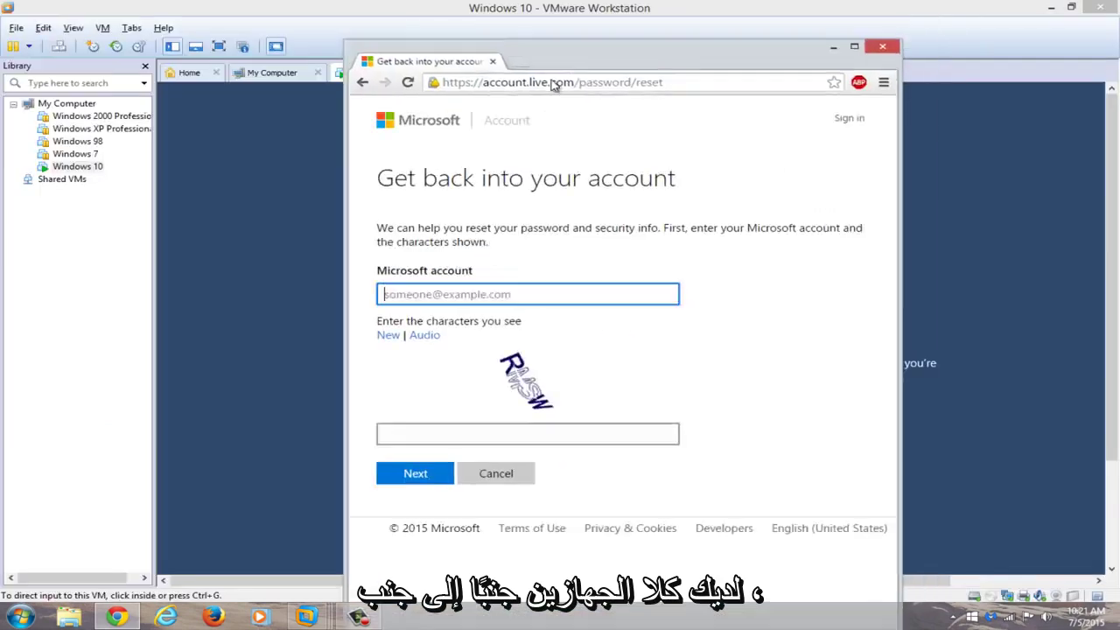
key(super+Left)
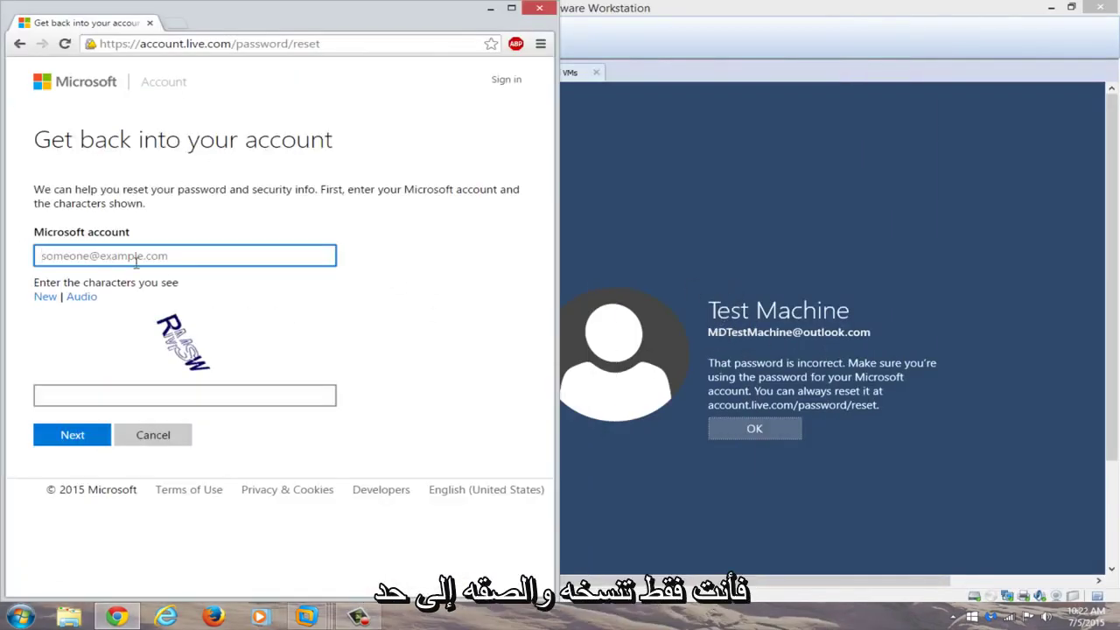
click(140, 254)
click(130, 274)
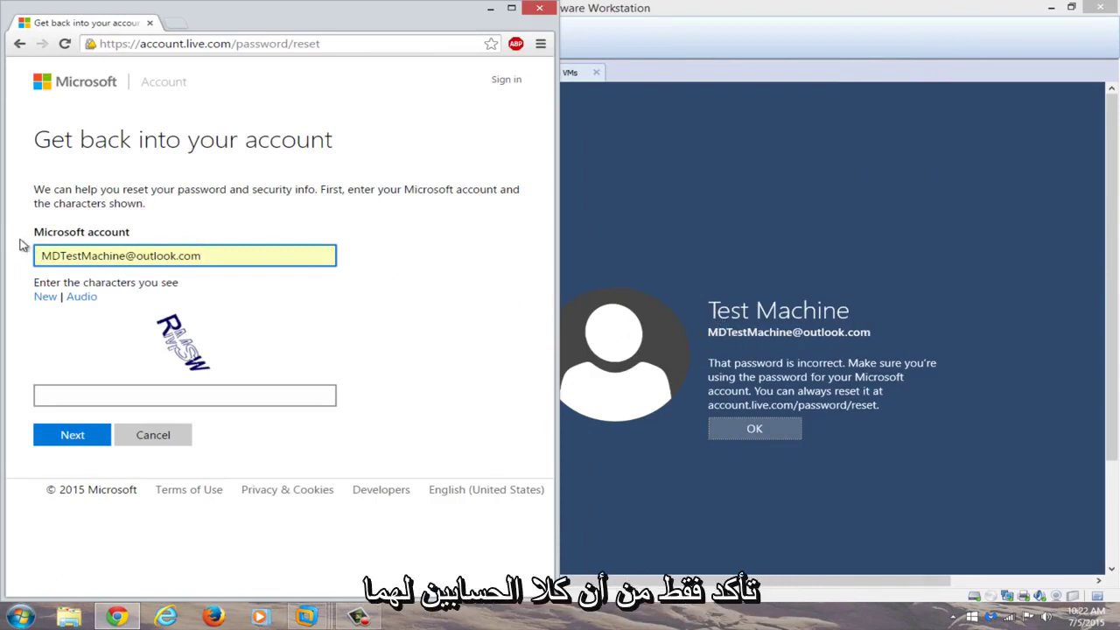
click(109, 404)
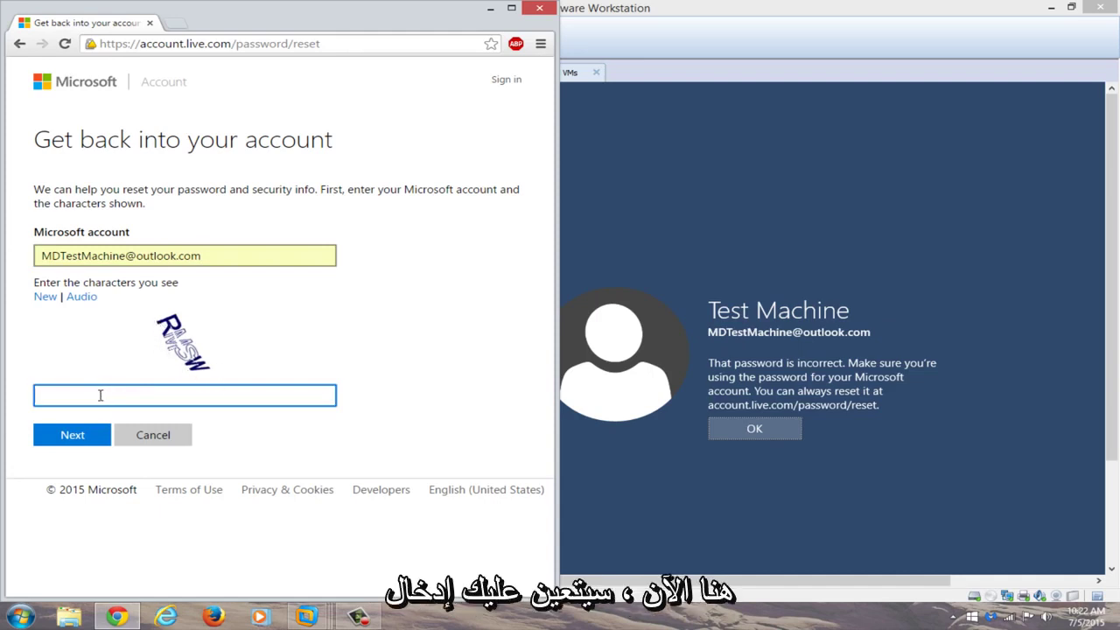
text(R)
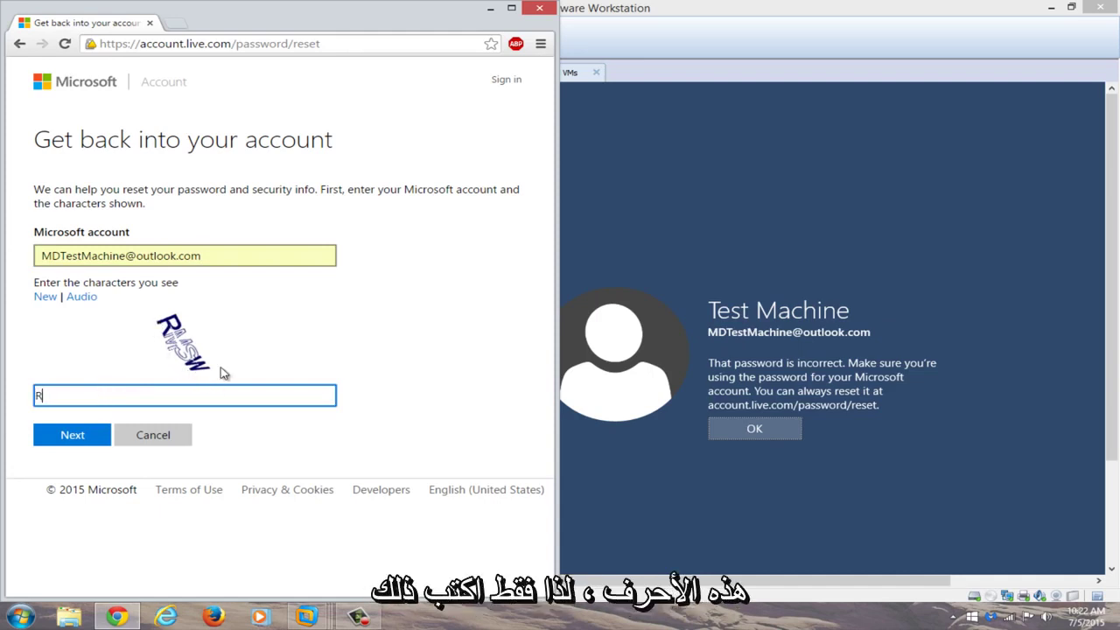
text(MSW)
click(71, 435)
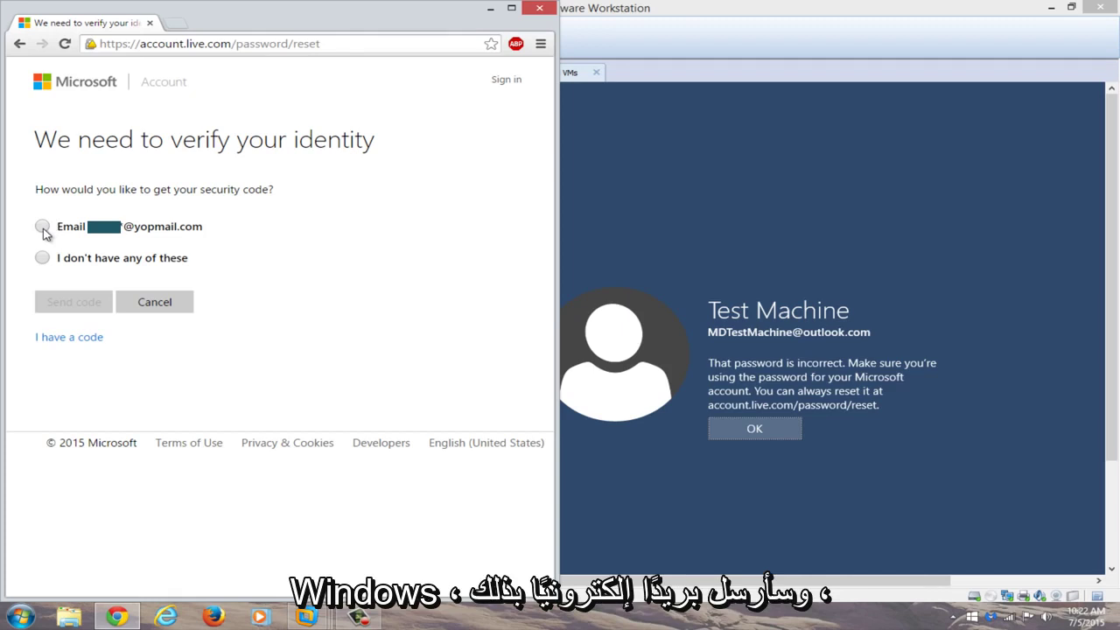
Choose Email delivery, complete the hidden part of the yopmail recovery address, and send the code
click(42, 227)
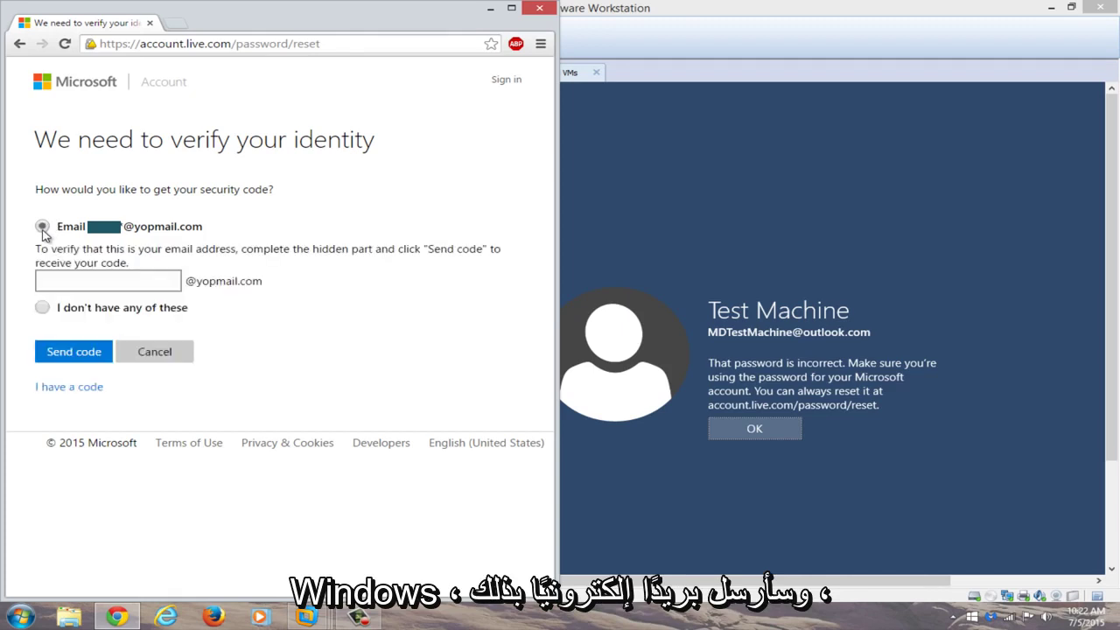
click(70, 281)
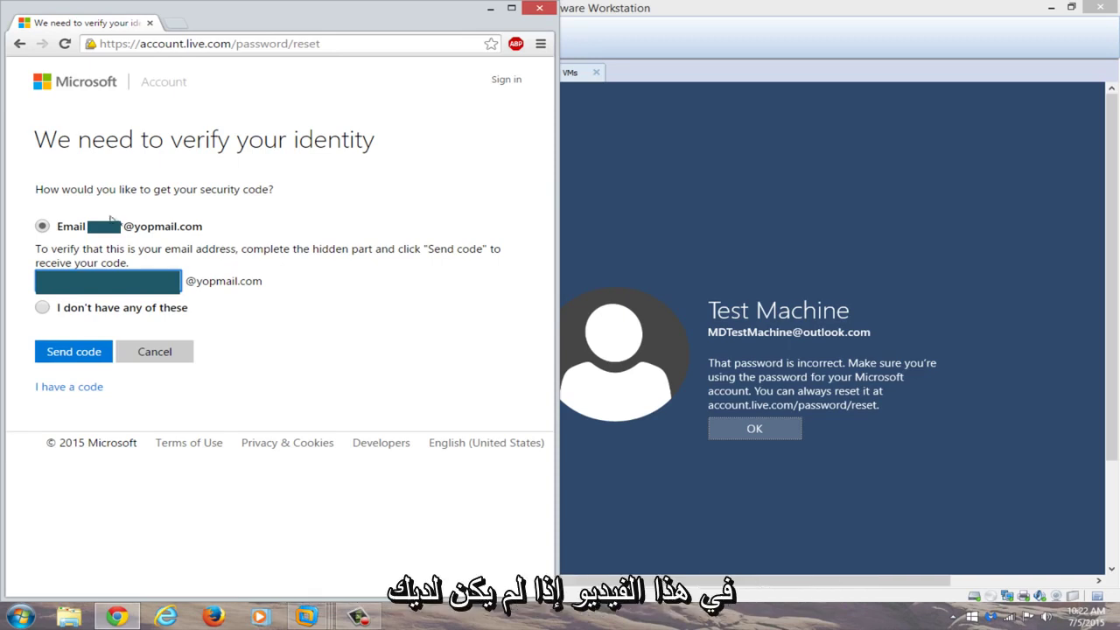
click(74, 351)
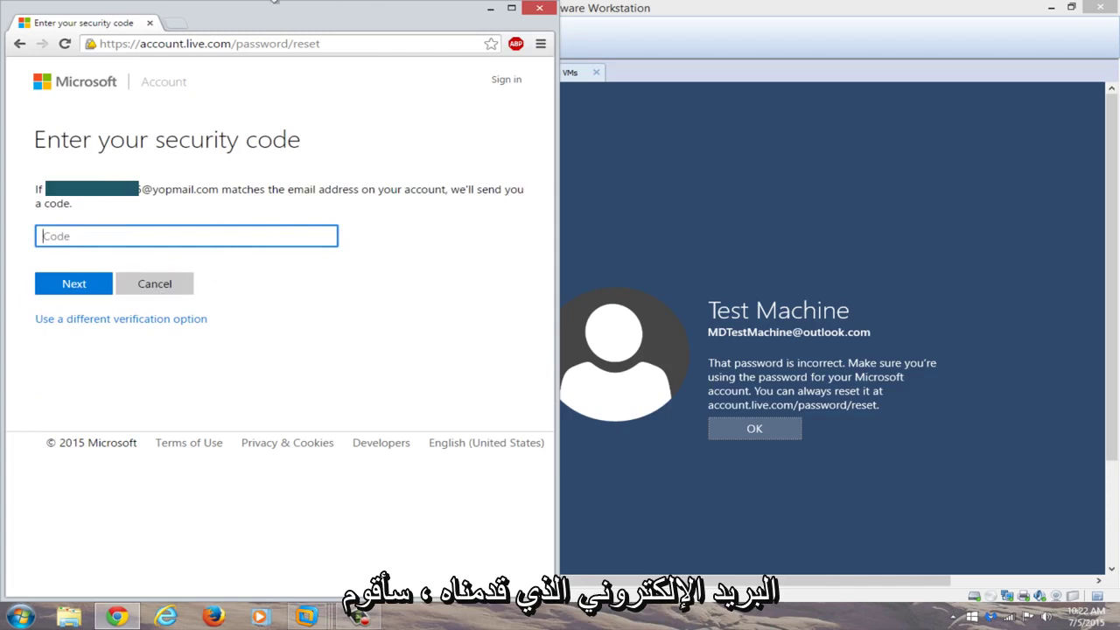
Open YOPmail in a new tab, move the VM window to the right, and open the mailbox's inbox
click(175, 29)
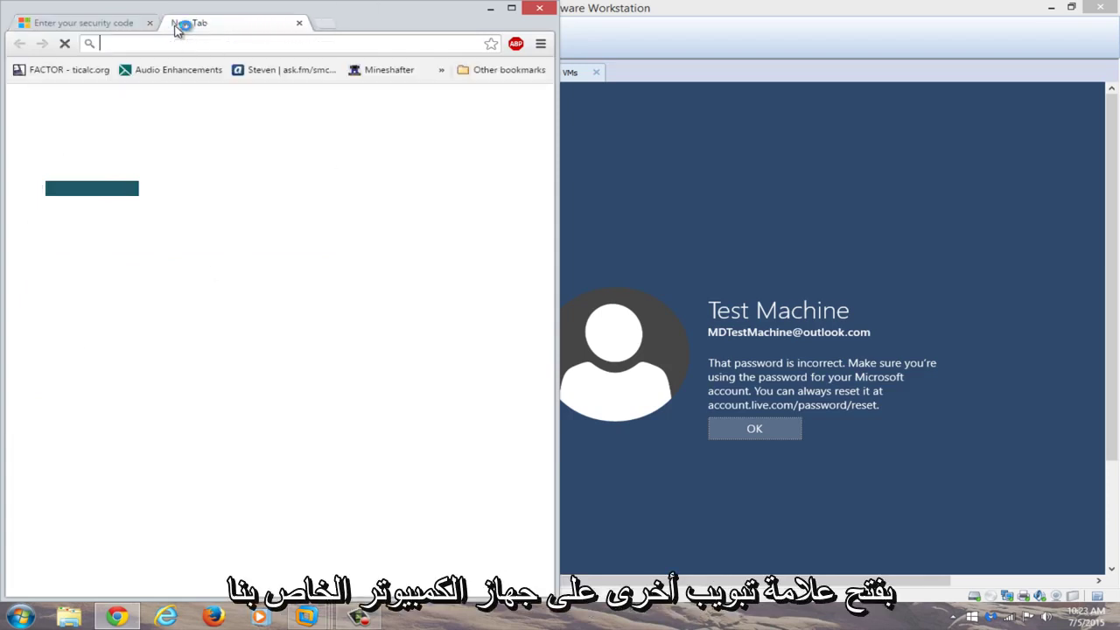
text(yopmail)
key(Return)
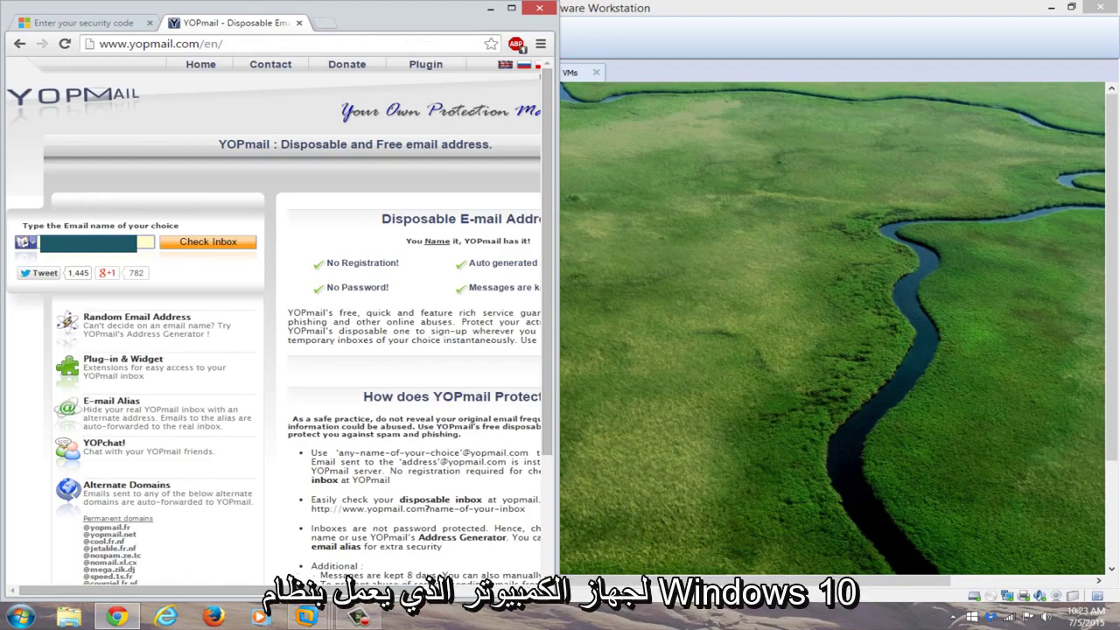
click(810, 394)
click(604, 276)
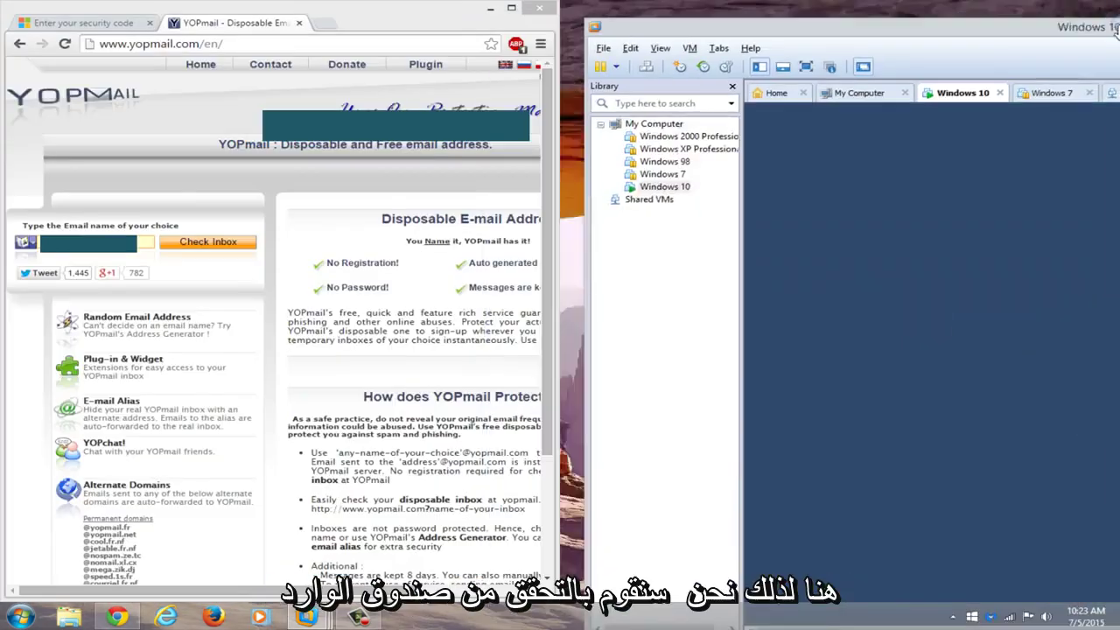
drag(1116, 32, 1118, 32)
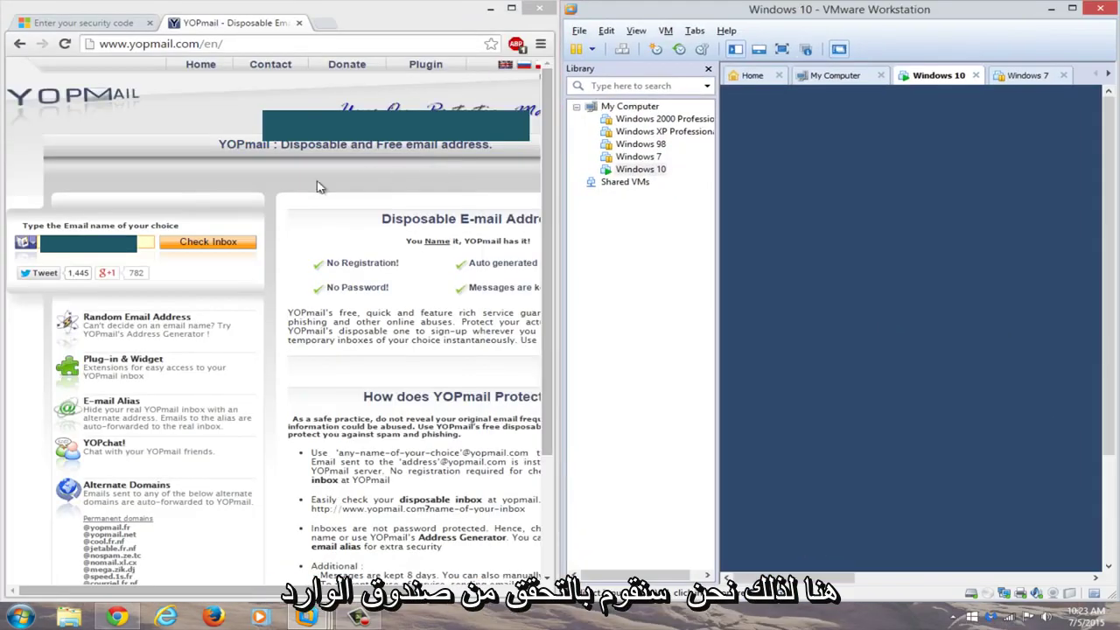
click(196, 243)
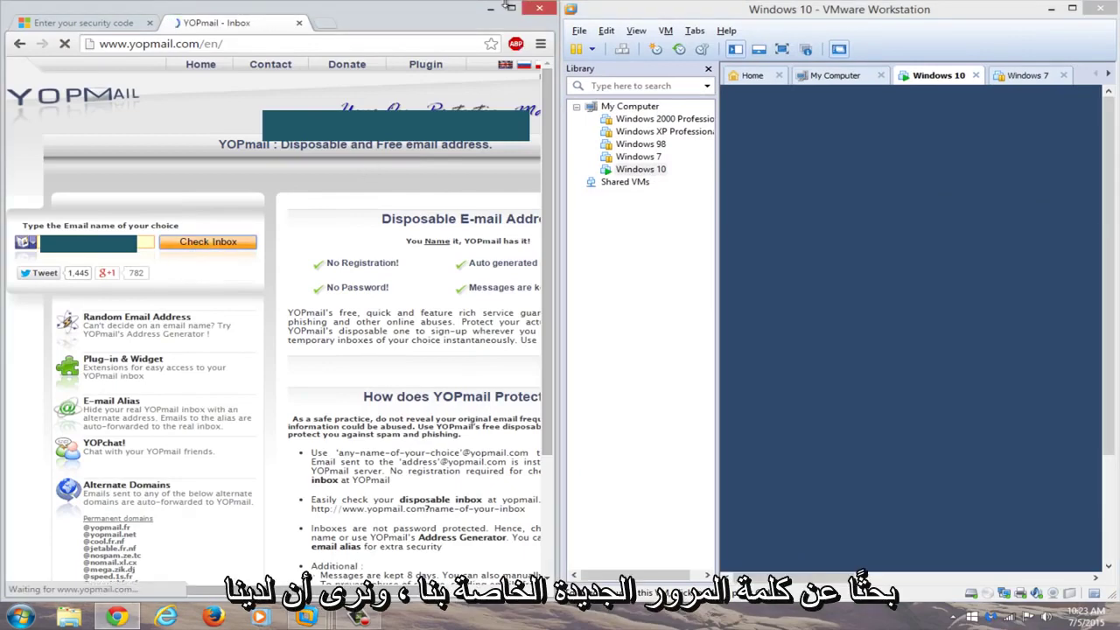
key(super+Up)
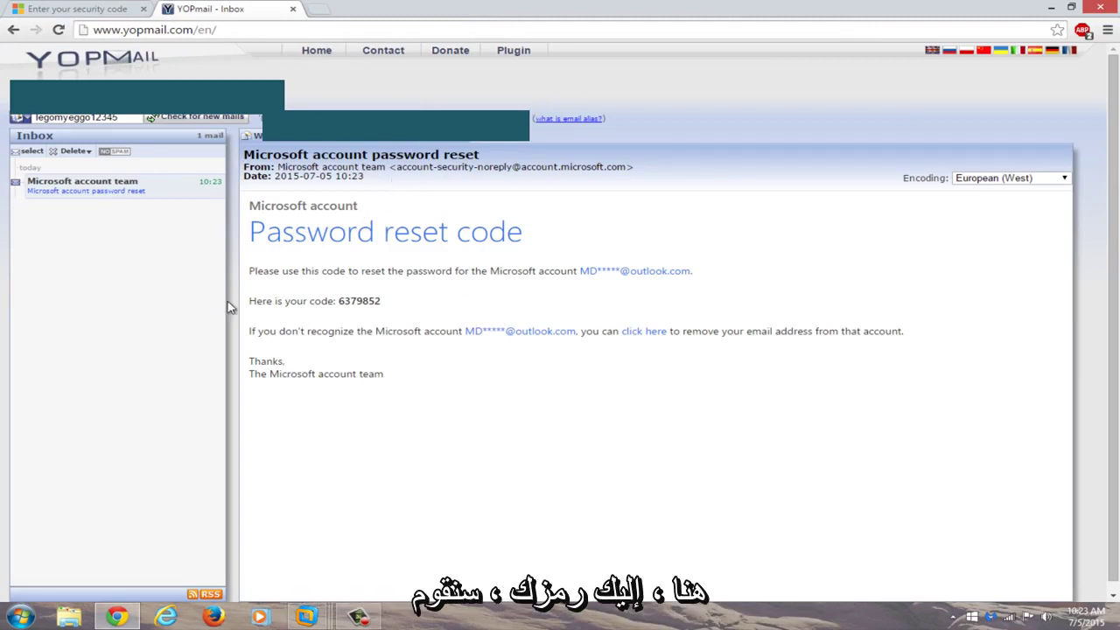
drag(400, 300, 339, 301)
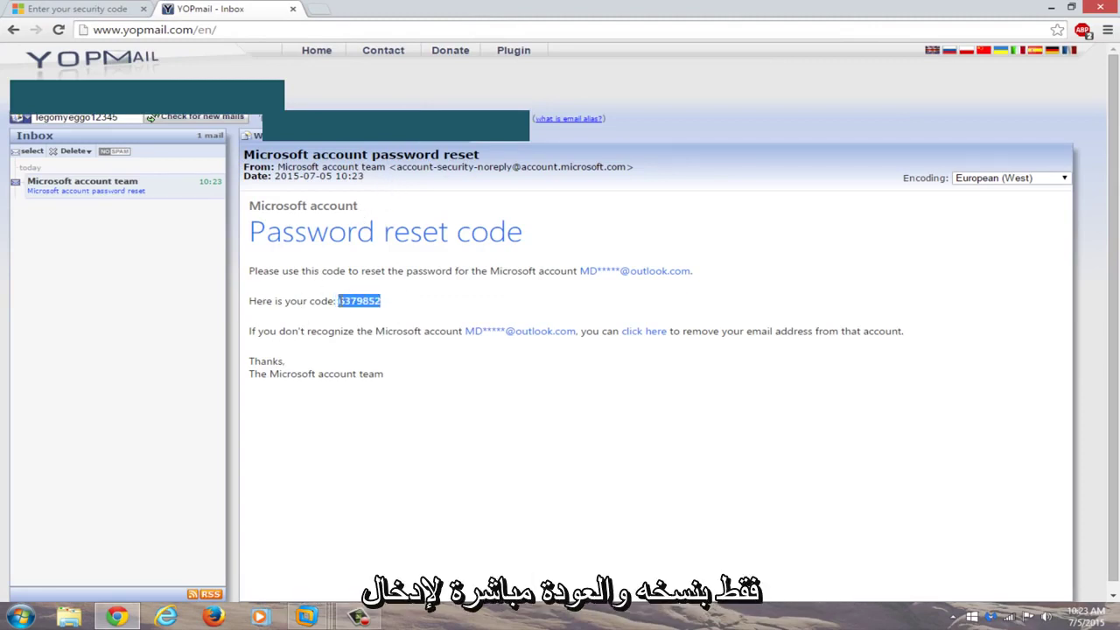
right_click(349, 301)
click(376, 310)
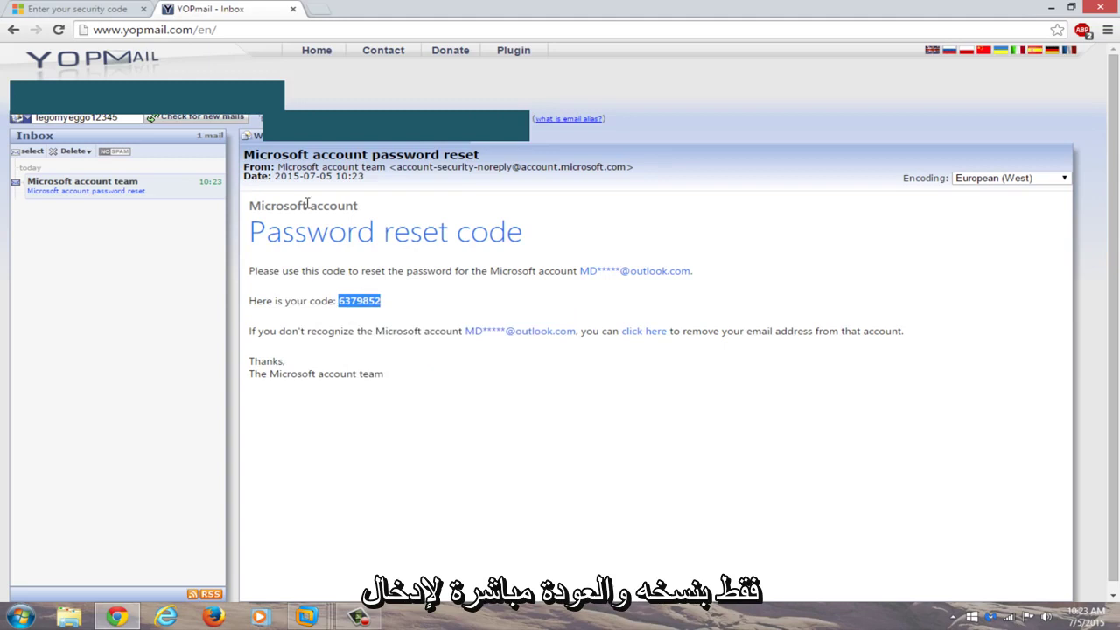
click(34, 9)
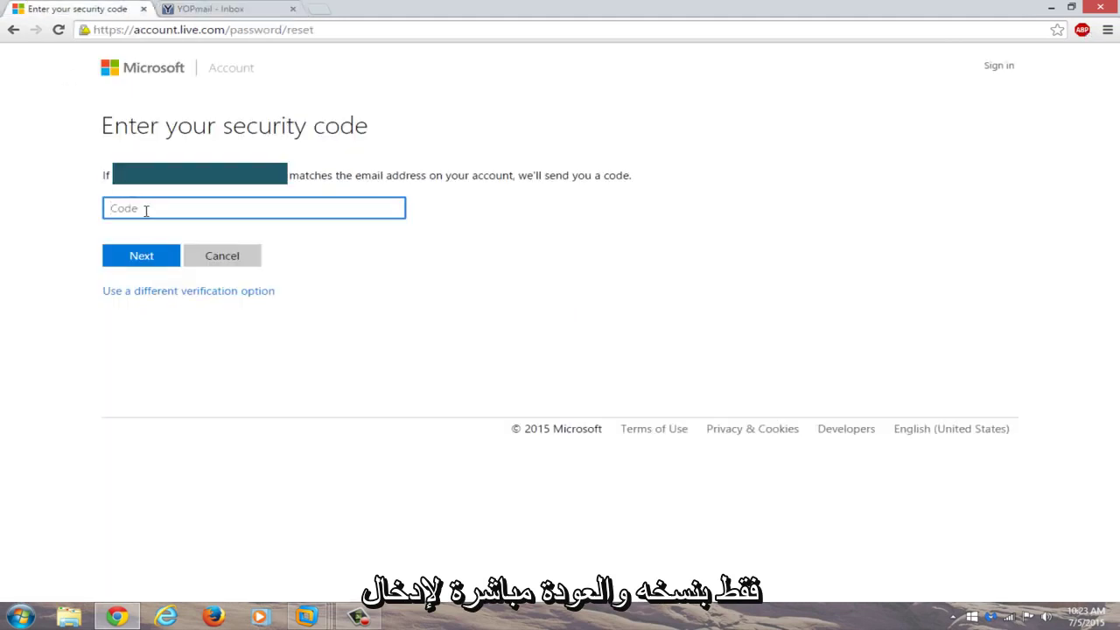
Paste the copied security code into the Code field and submit it
key(ctrl+v)
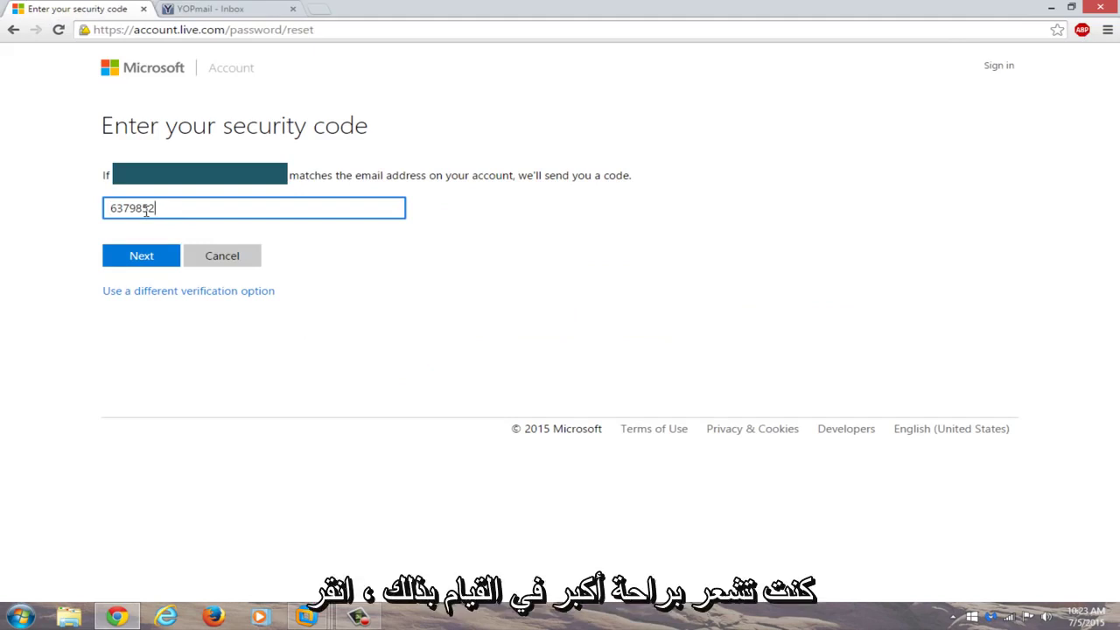
click(147, 256)
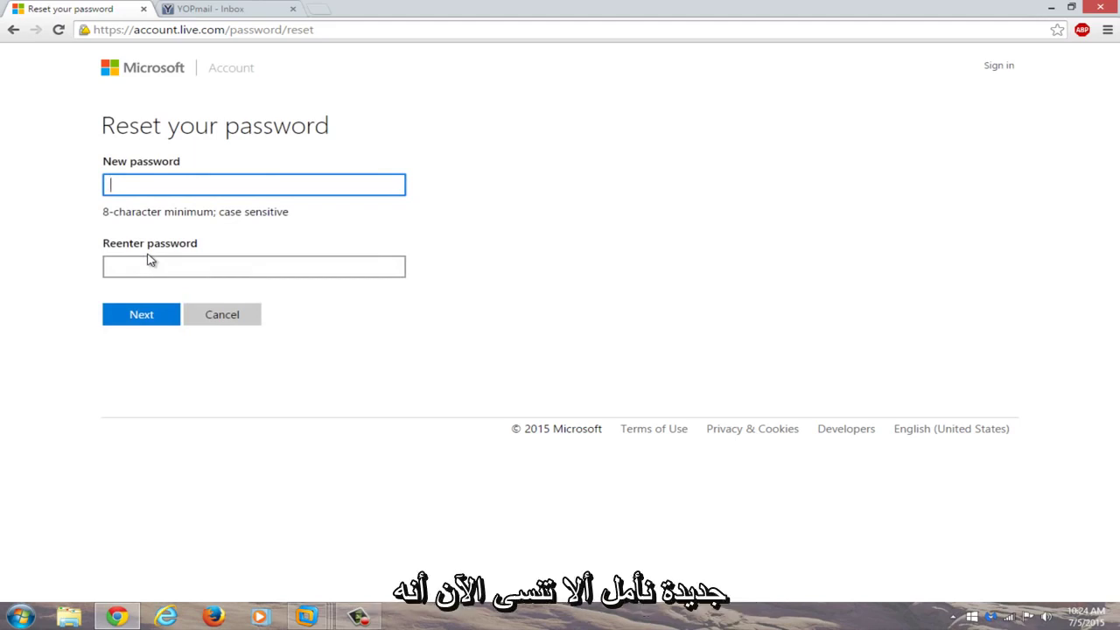
Enter and confirm the new password, then continue past the 'account has been recovered' page
text(••)
click(146, 270)
text(•)
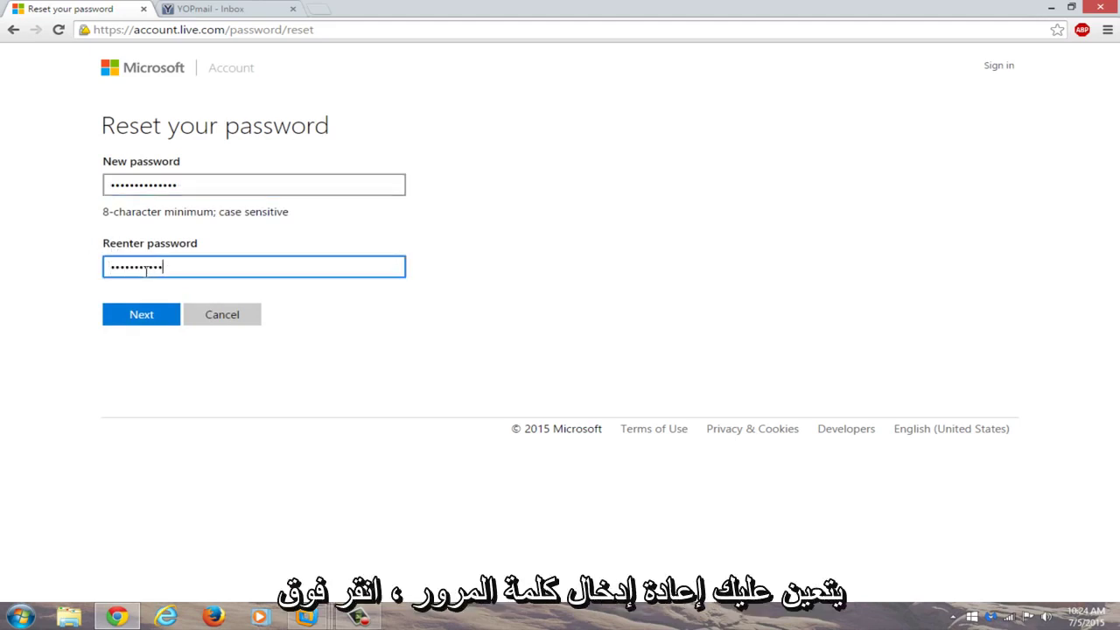
text(•••••••••••••)
click(129, 316)
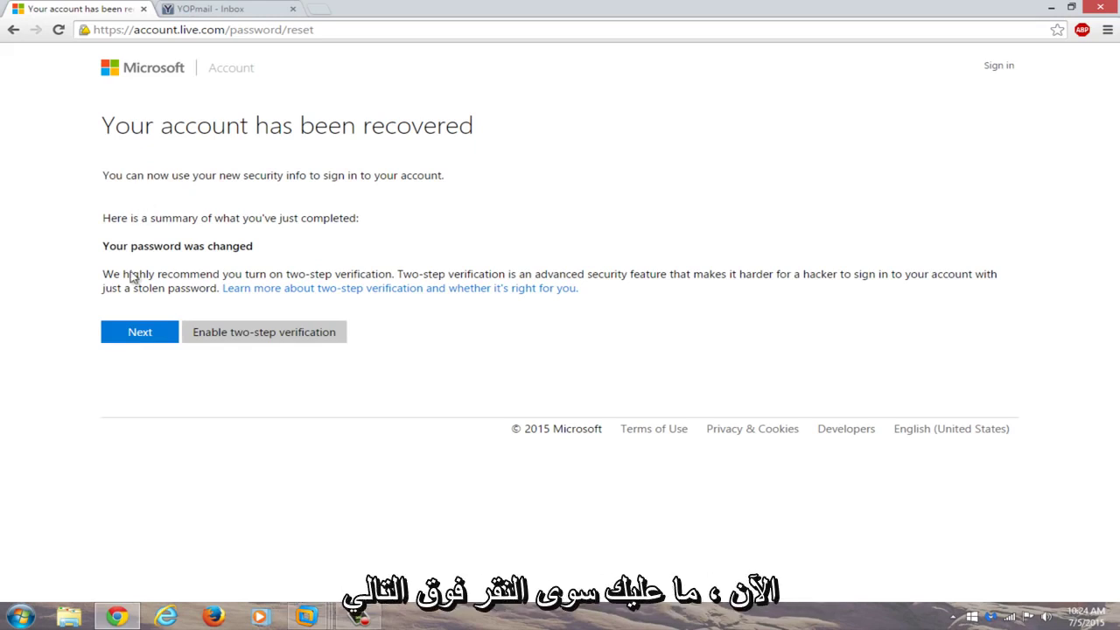
click(127, 338)
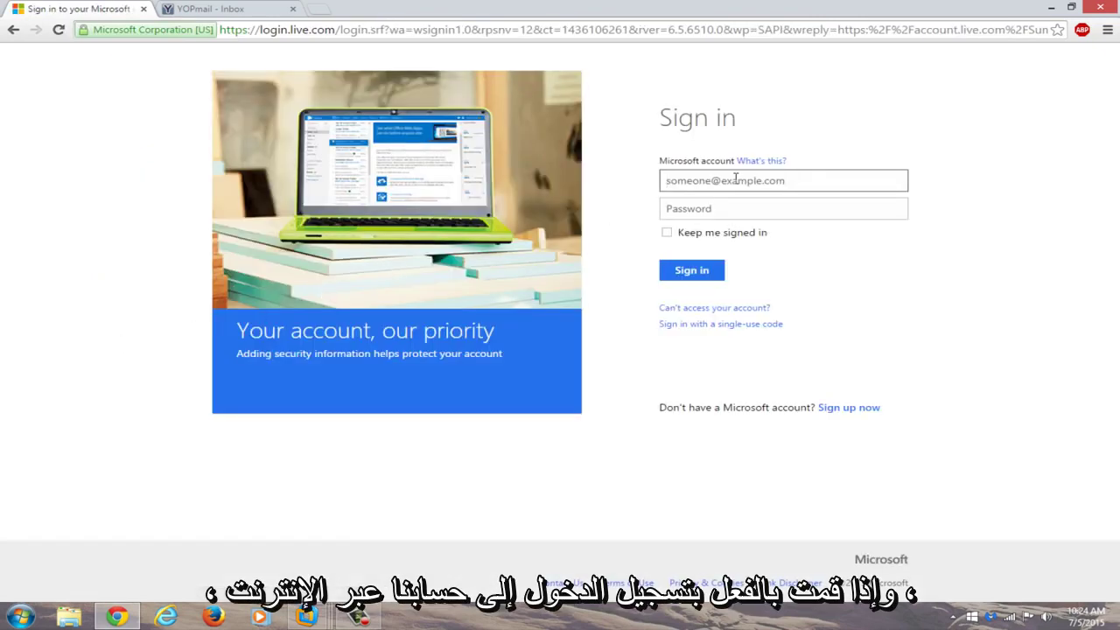
Enter the Test Machine outlook.com account address, clearing a mistakenly pasted code
click(735, 179)
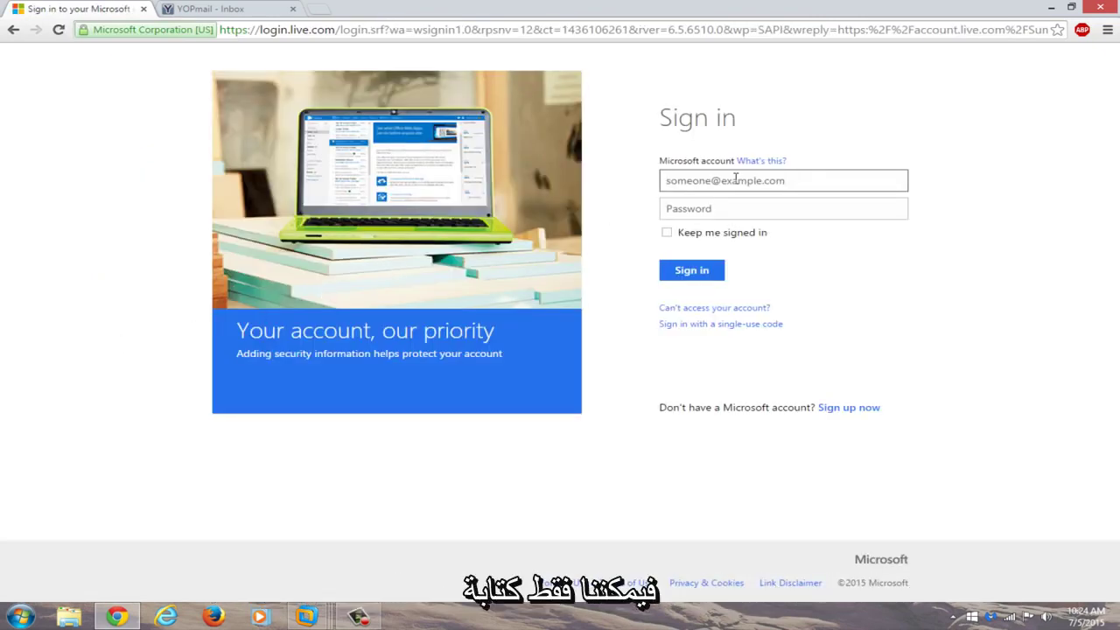
key(ctrl+v)
key(ctrl+a)
key(BackSpace)
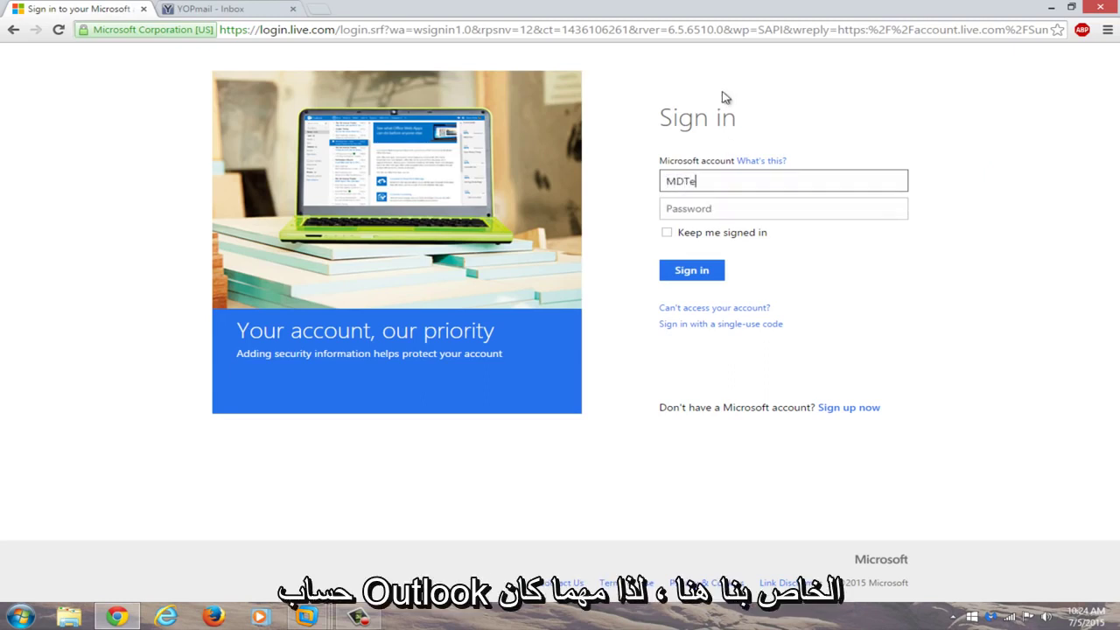
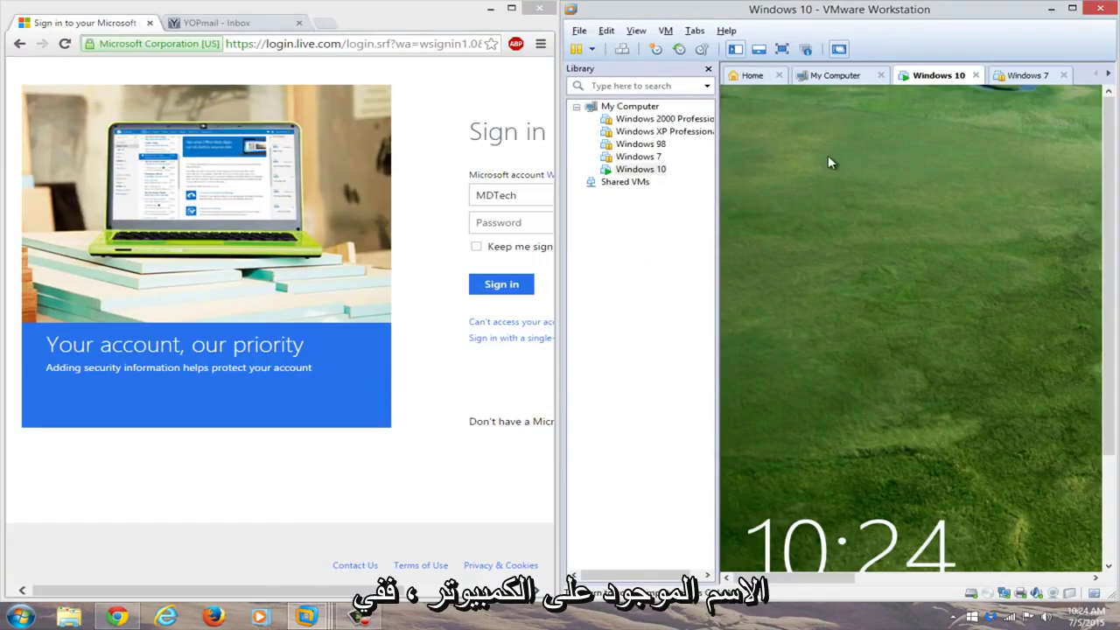
click(828, 159)
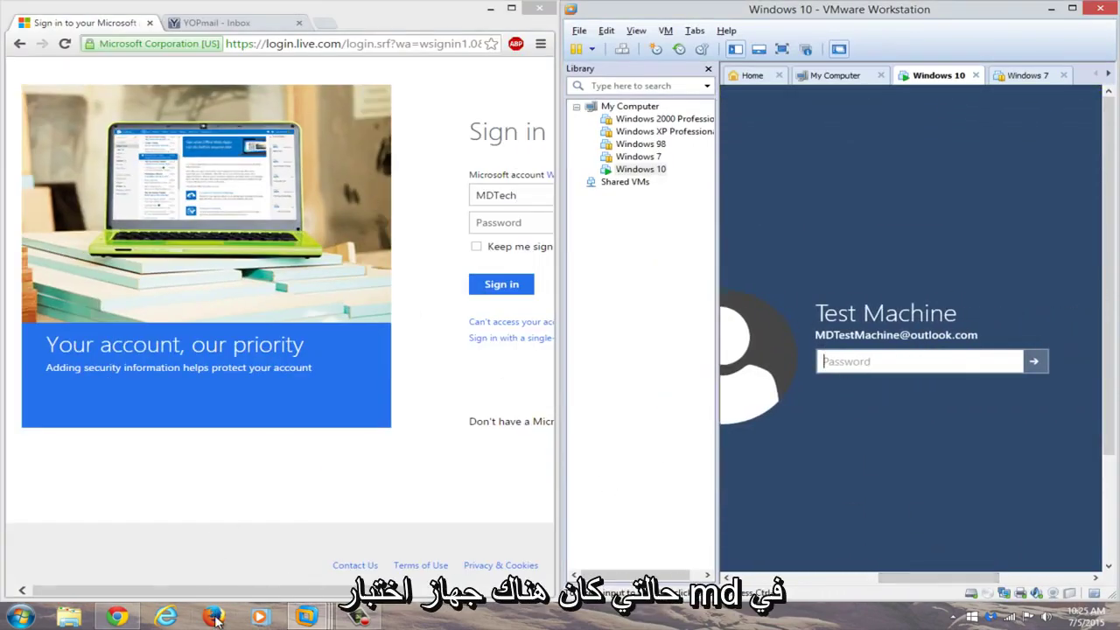
click(117, 618)
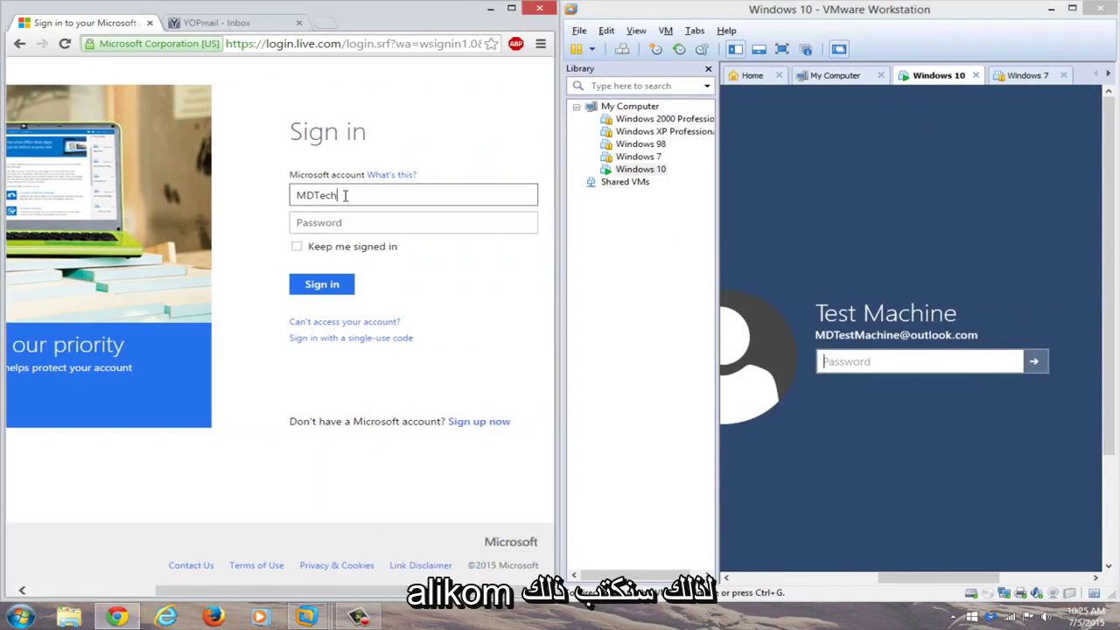
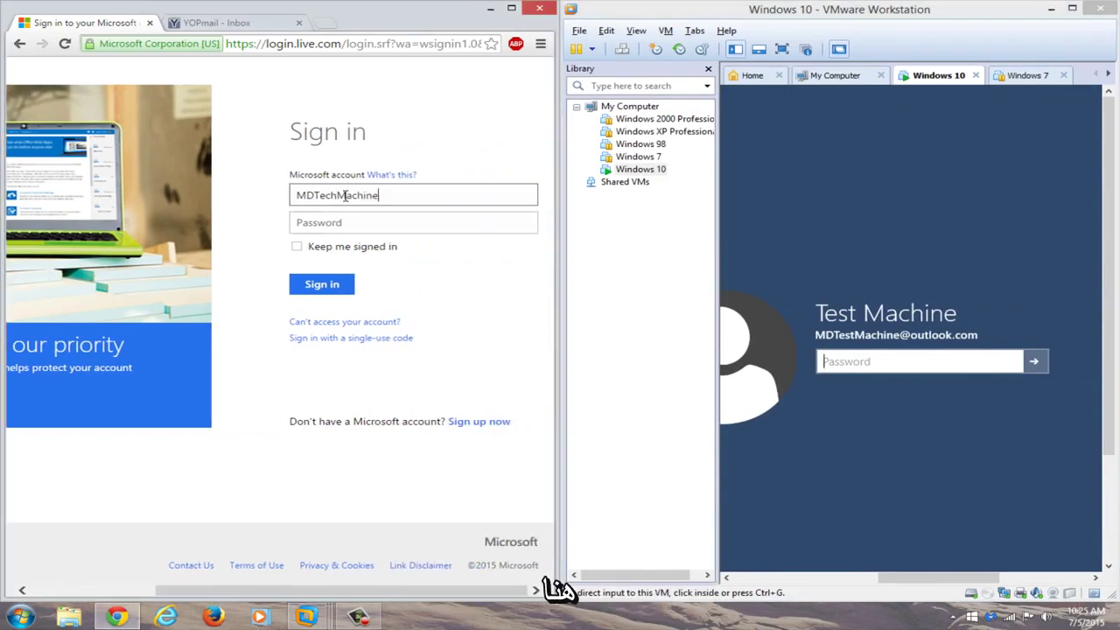
key(ctrl+a)
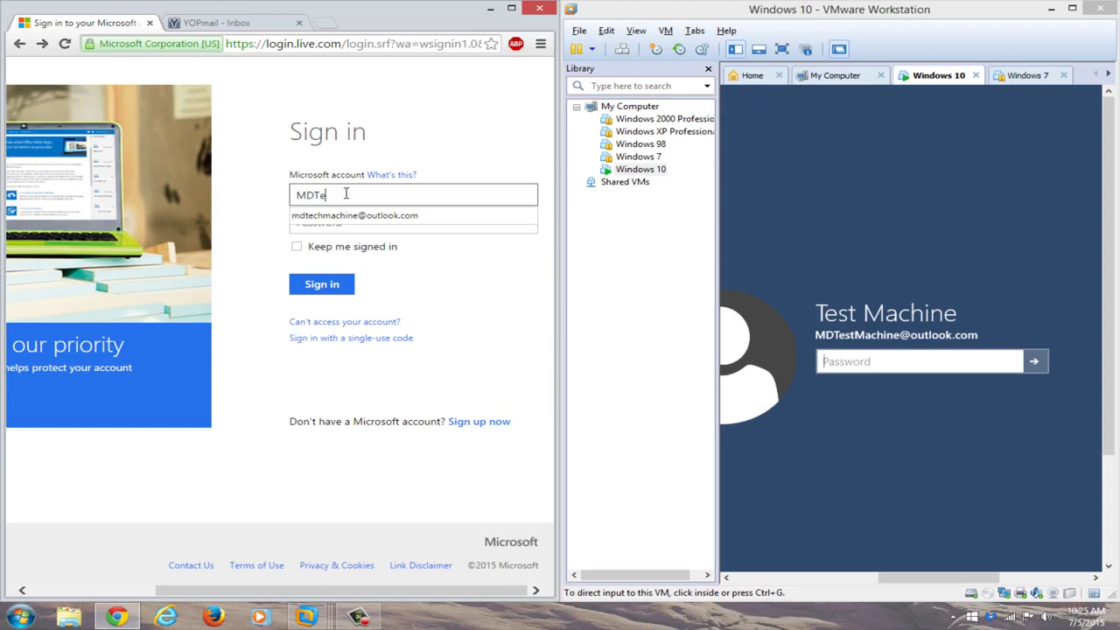
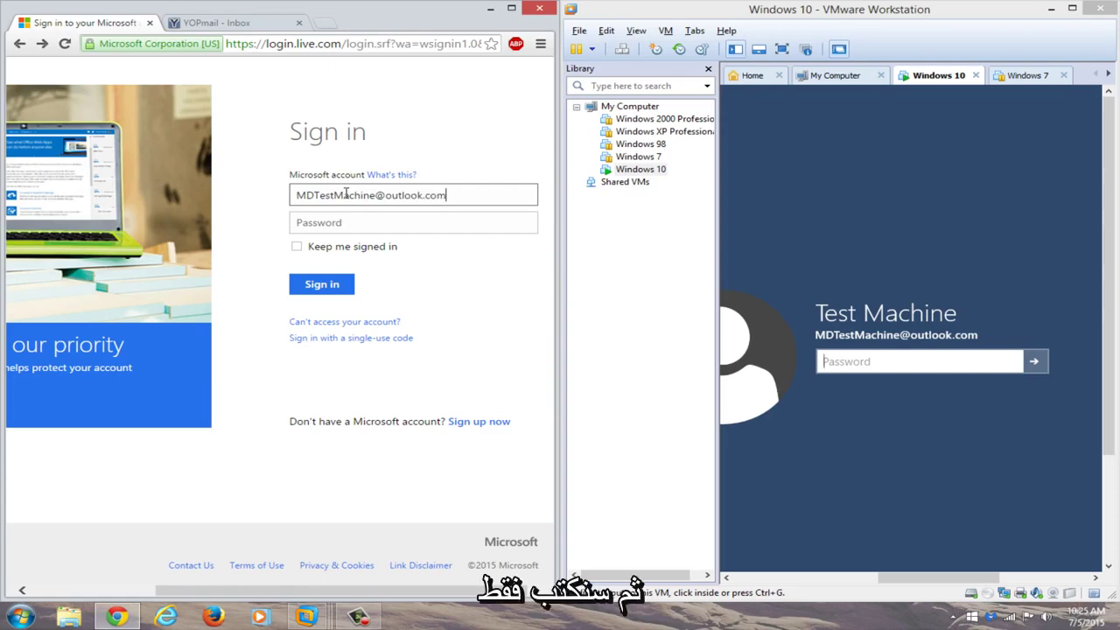
click(400, 218)
Sign in with the new password and decline Chrome's offer to save it
click(415, 231)
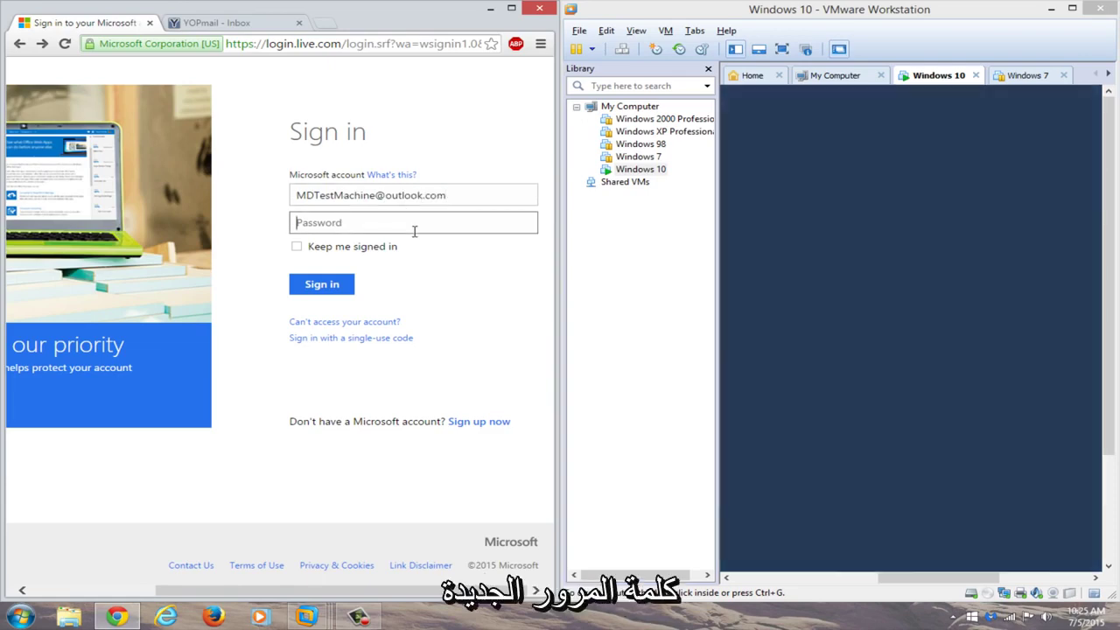
text(•••••••••)
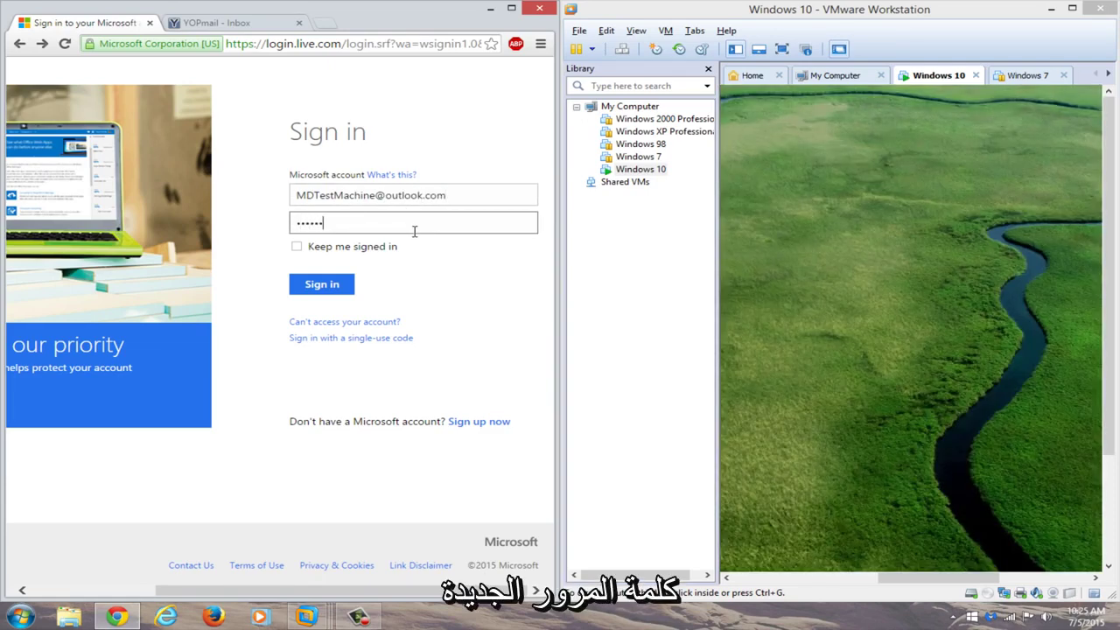
text(••)
key(Return)
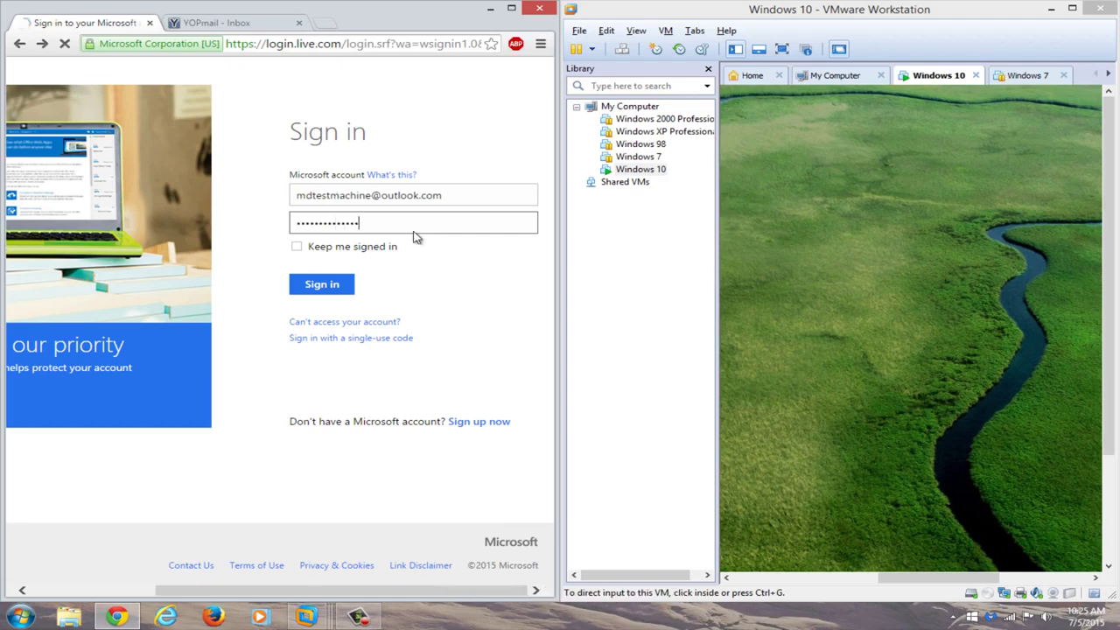
click(374, 290)
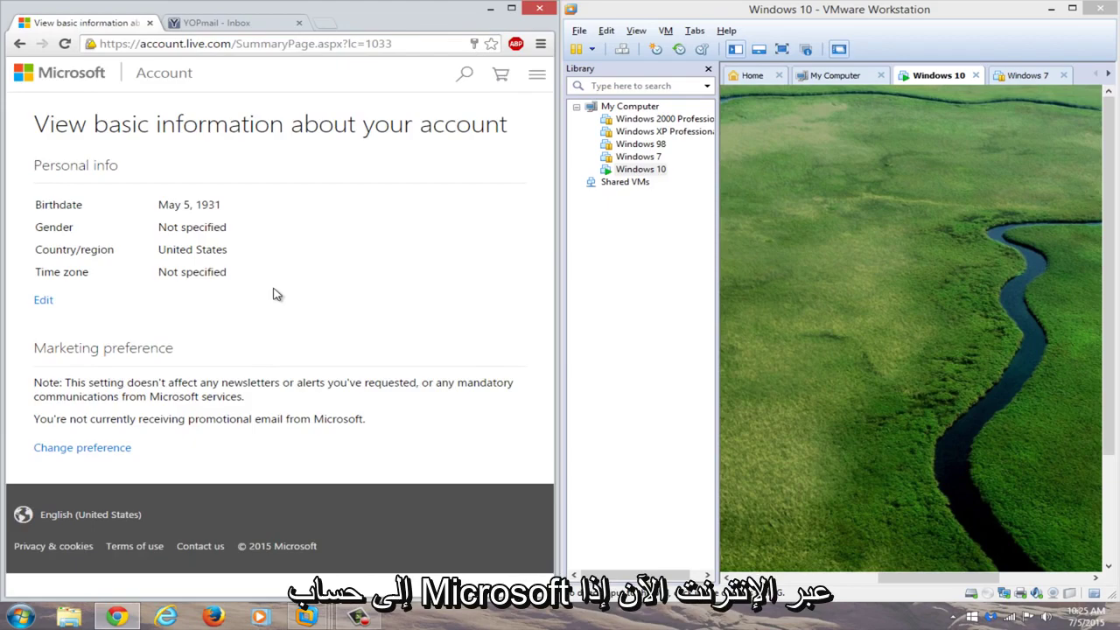
Put the Windows 10 VM in full screen and sign in with the new password
click(1072, 8)
click(218, 47)
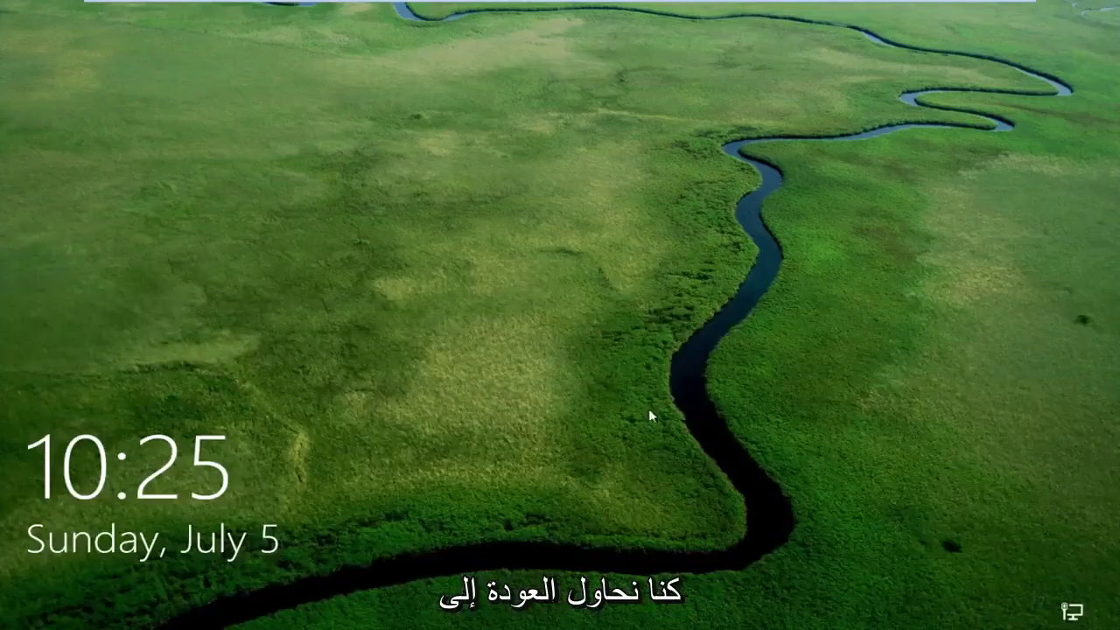
click(650, 412)
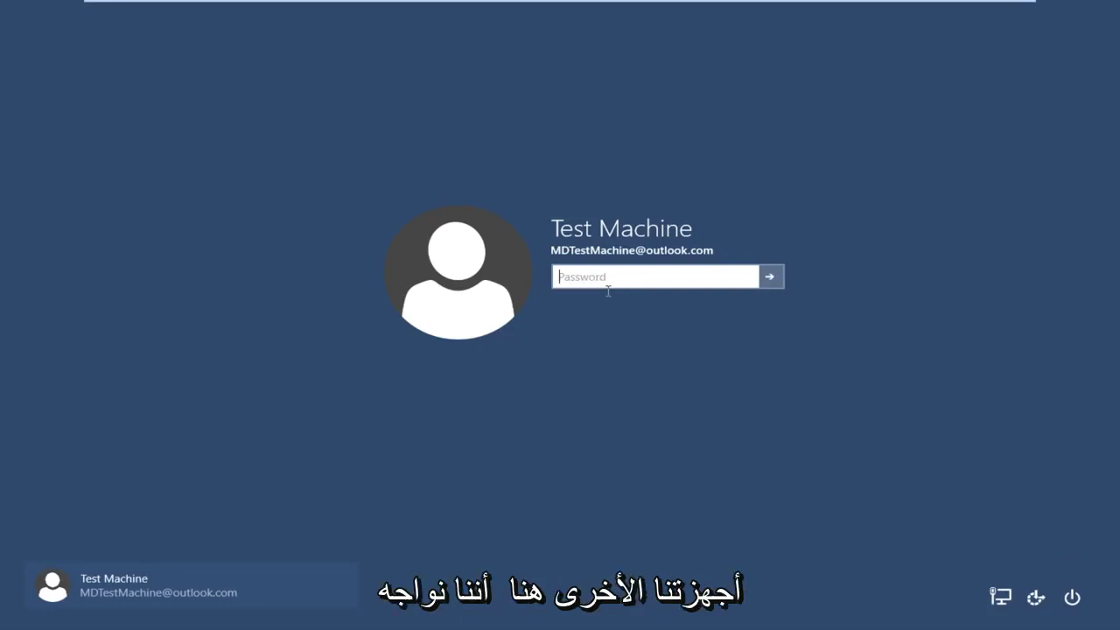
text(••)
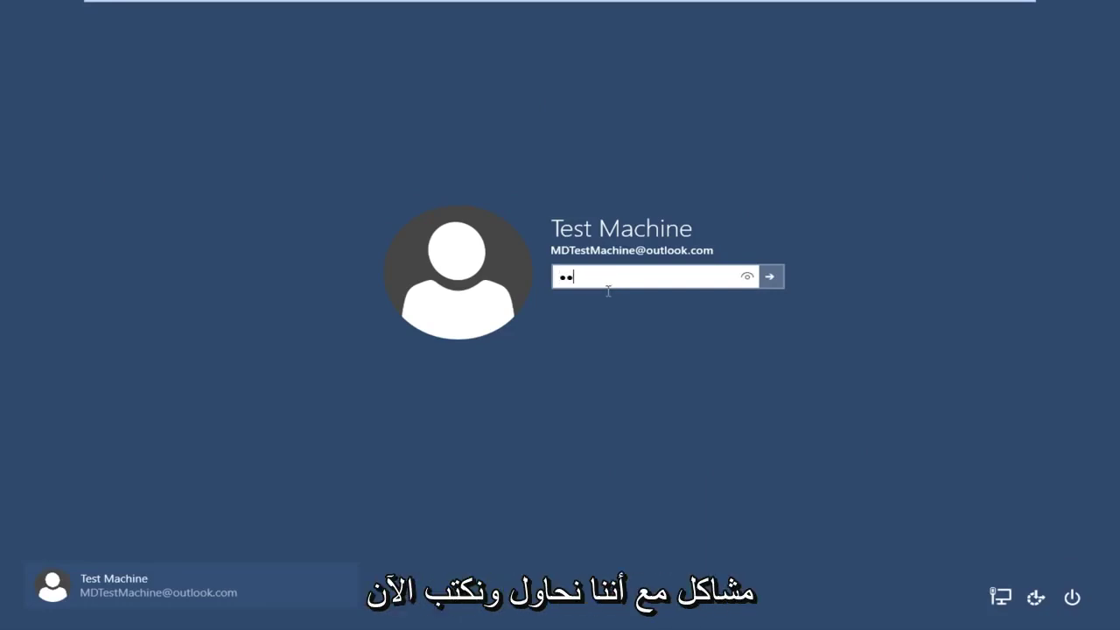
text(••••)
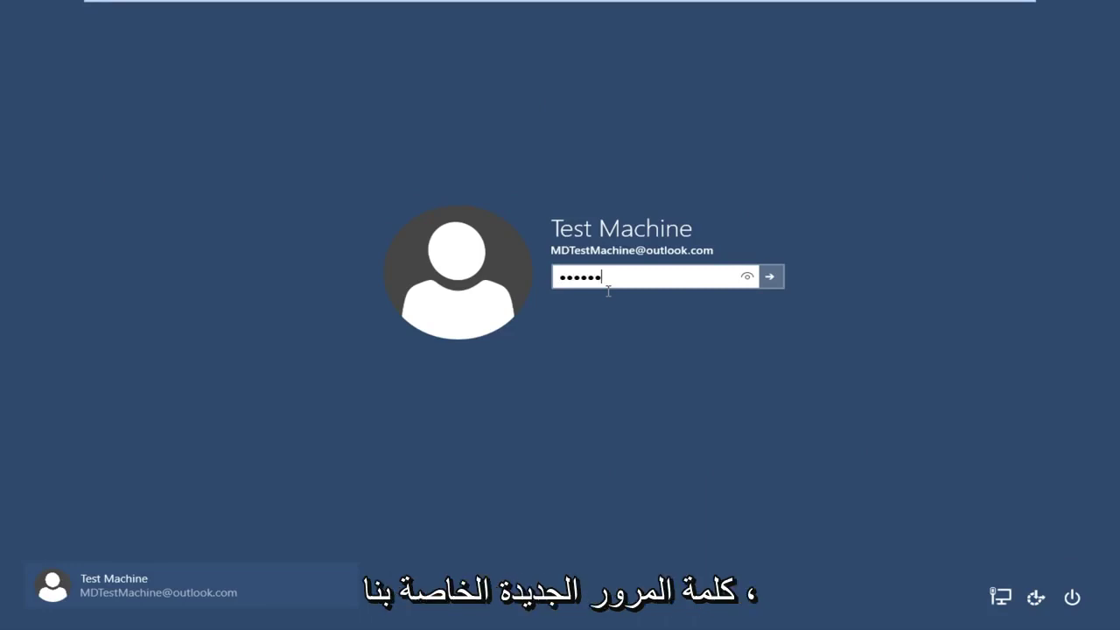
text(•••••••••)
key(Return)
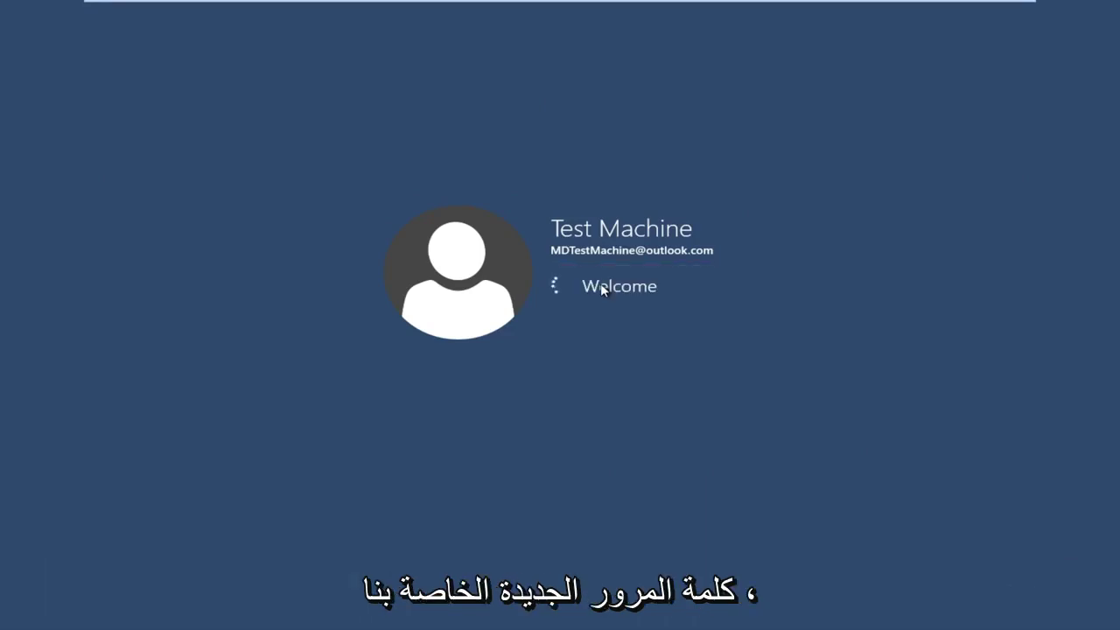